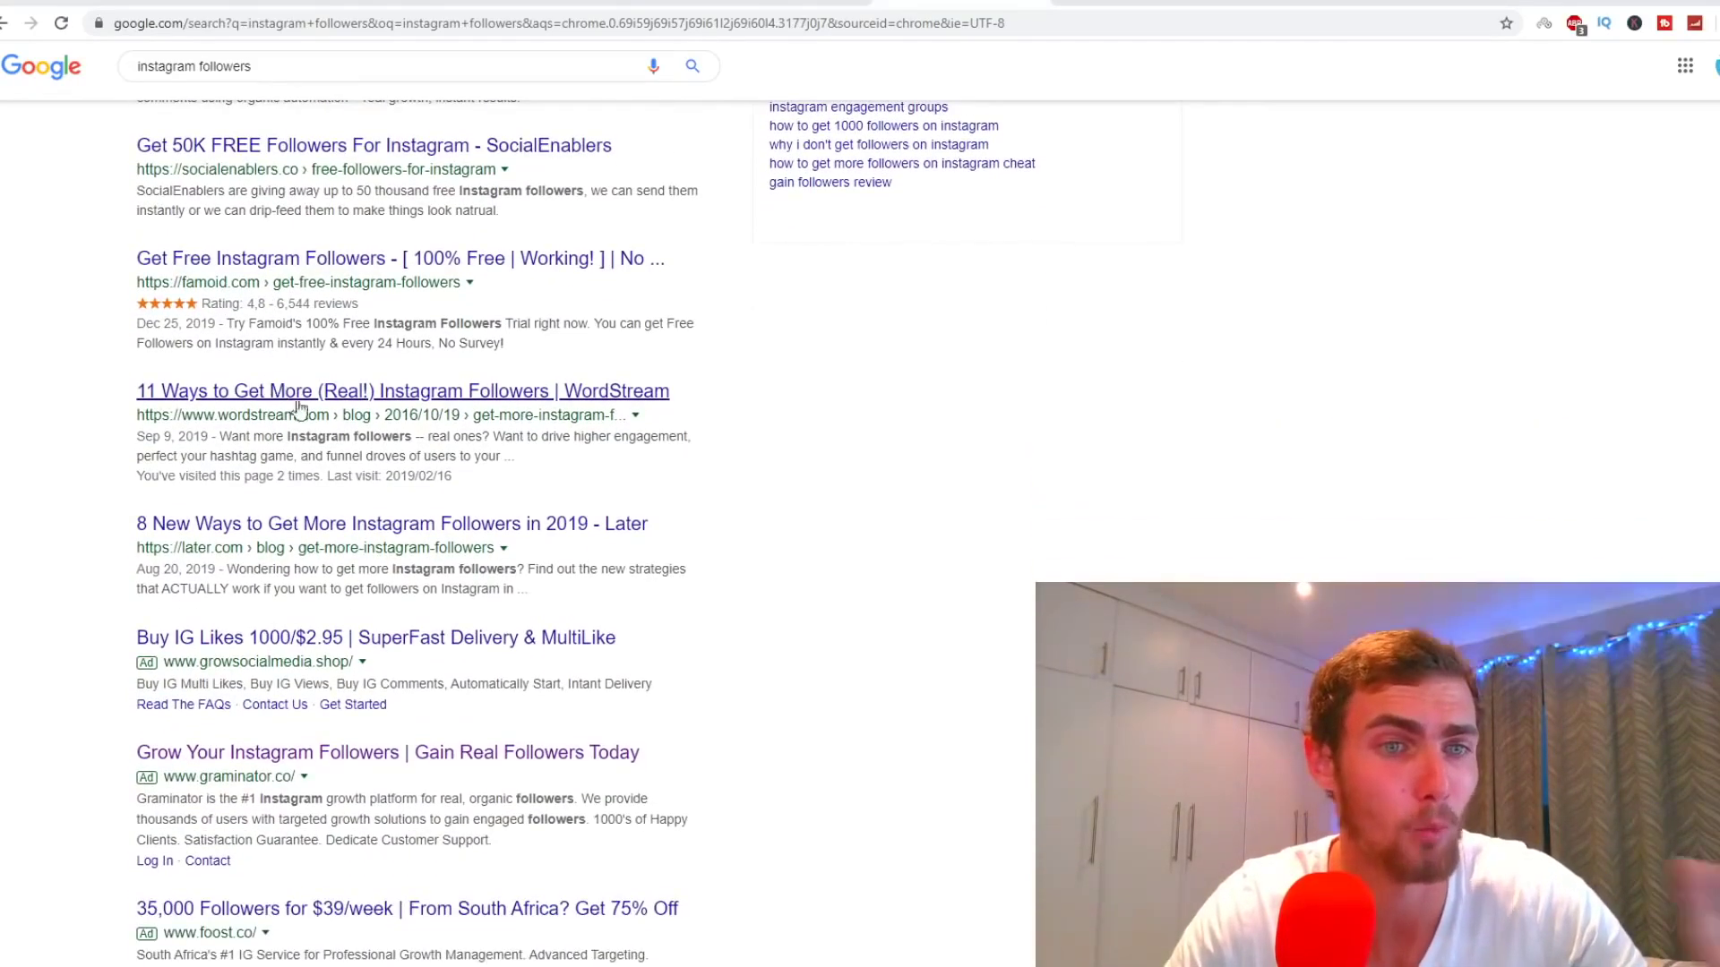
pyautogui.scroll(-2, 343, 451)
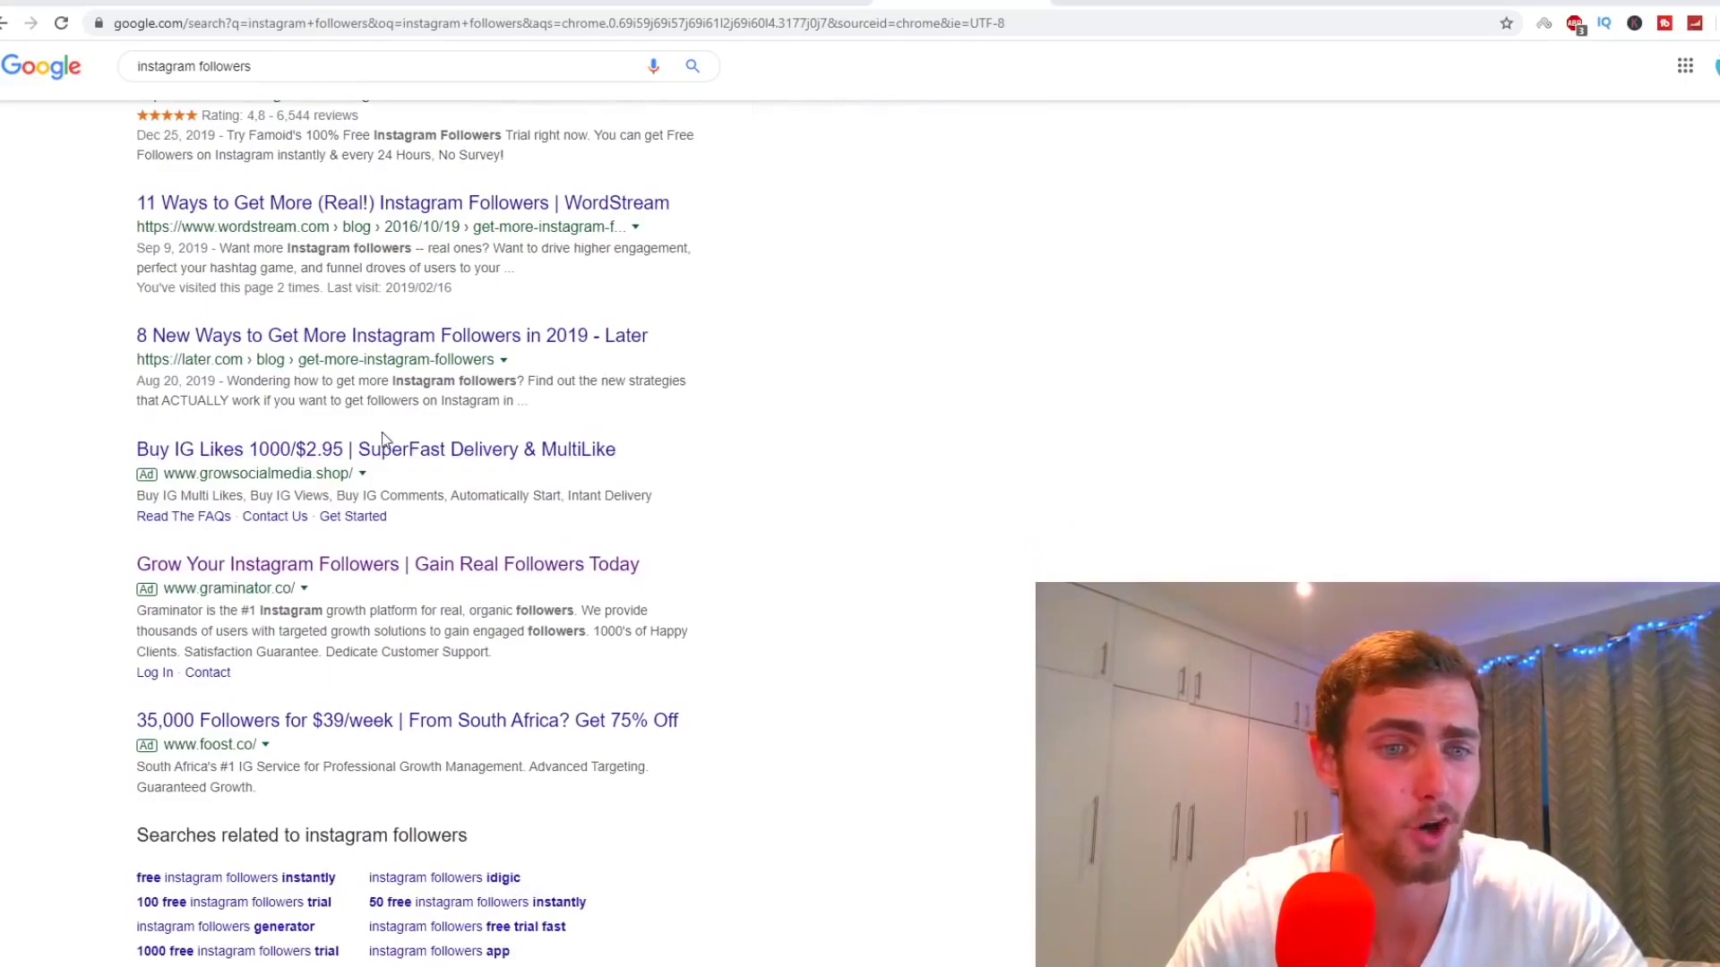
# Step: Scroll the Google results to reach the iDigic buy-Instagram-followers pricing page
pyautogui.scroll(5, 448, 533)
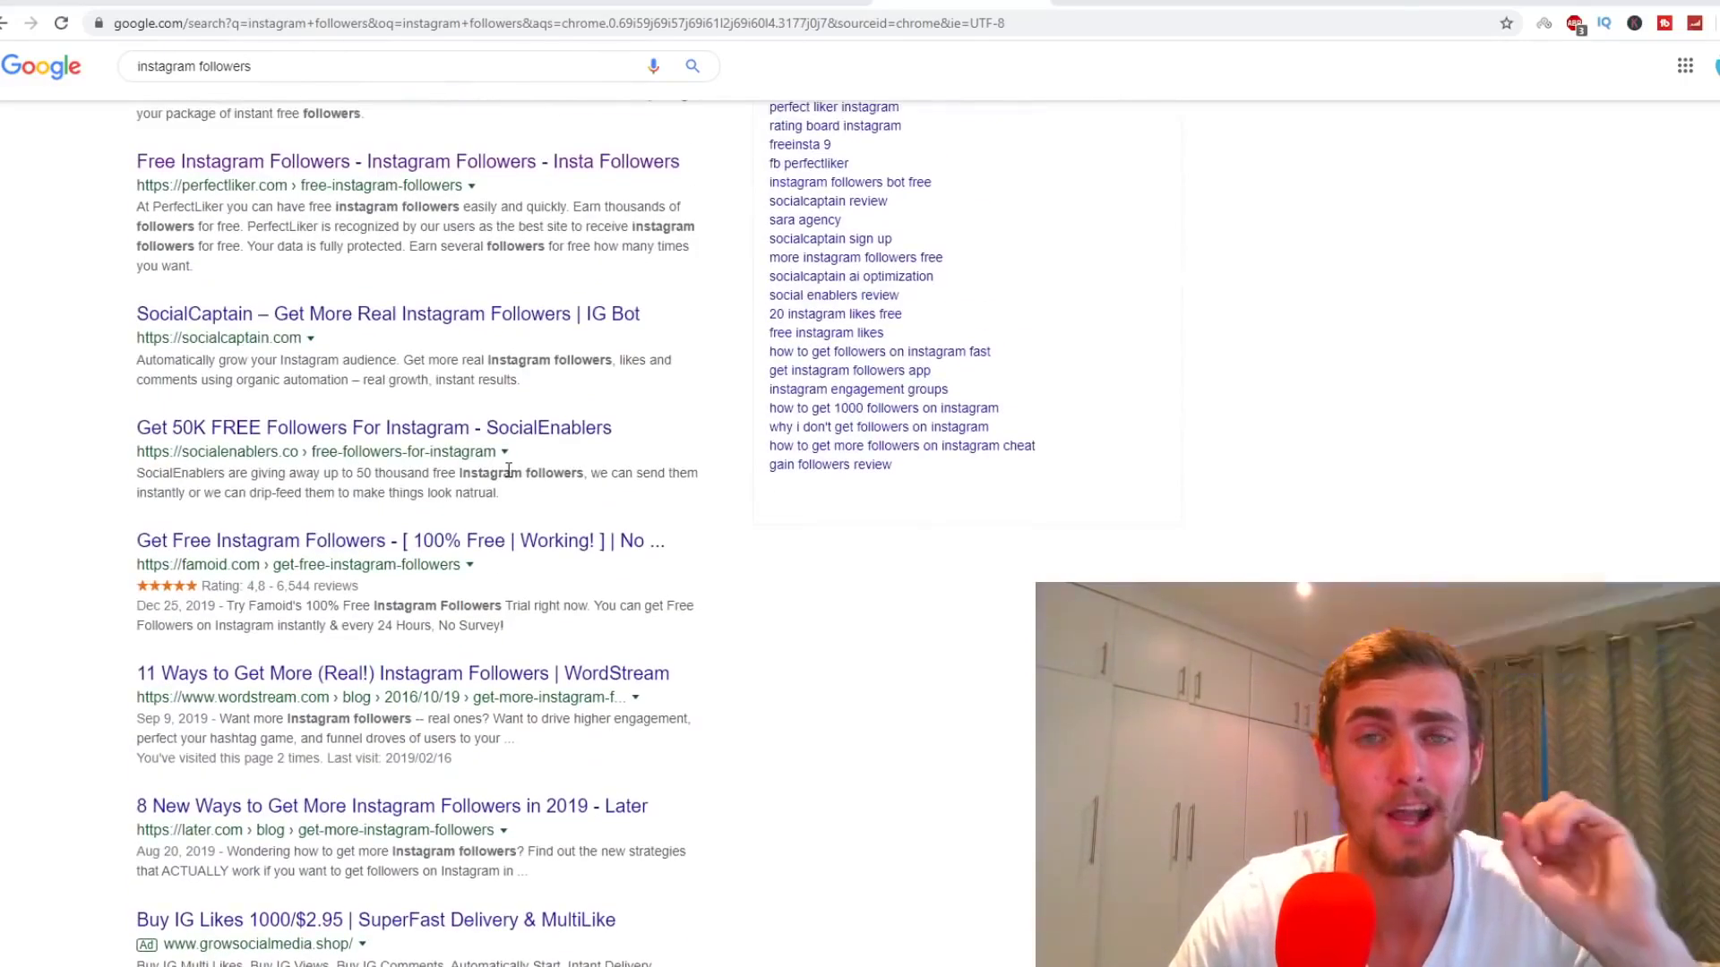
pyautogui.scroll(6, 638, 491)
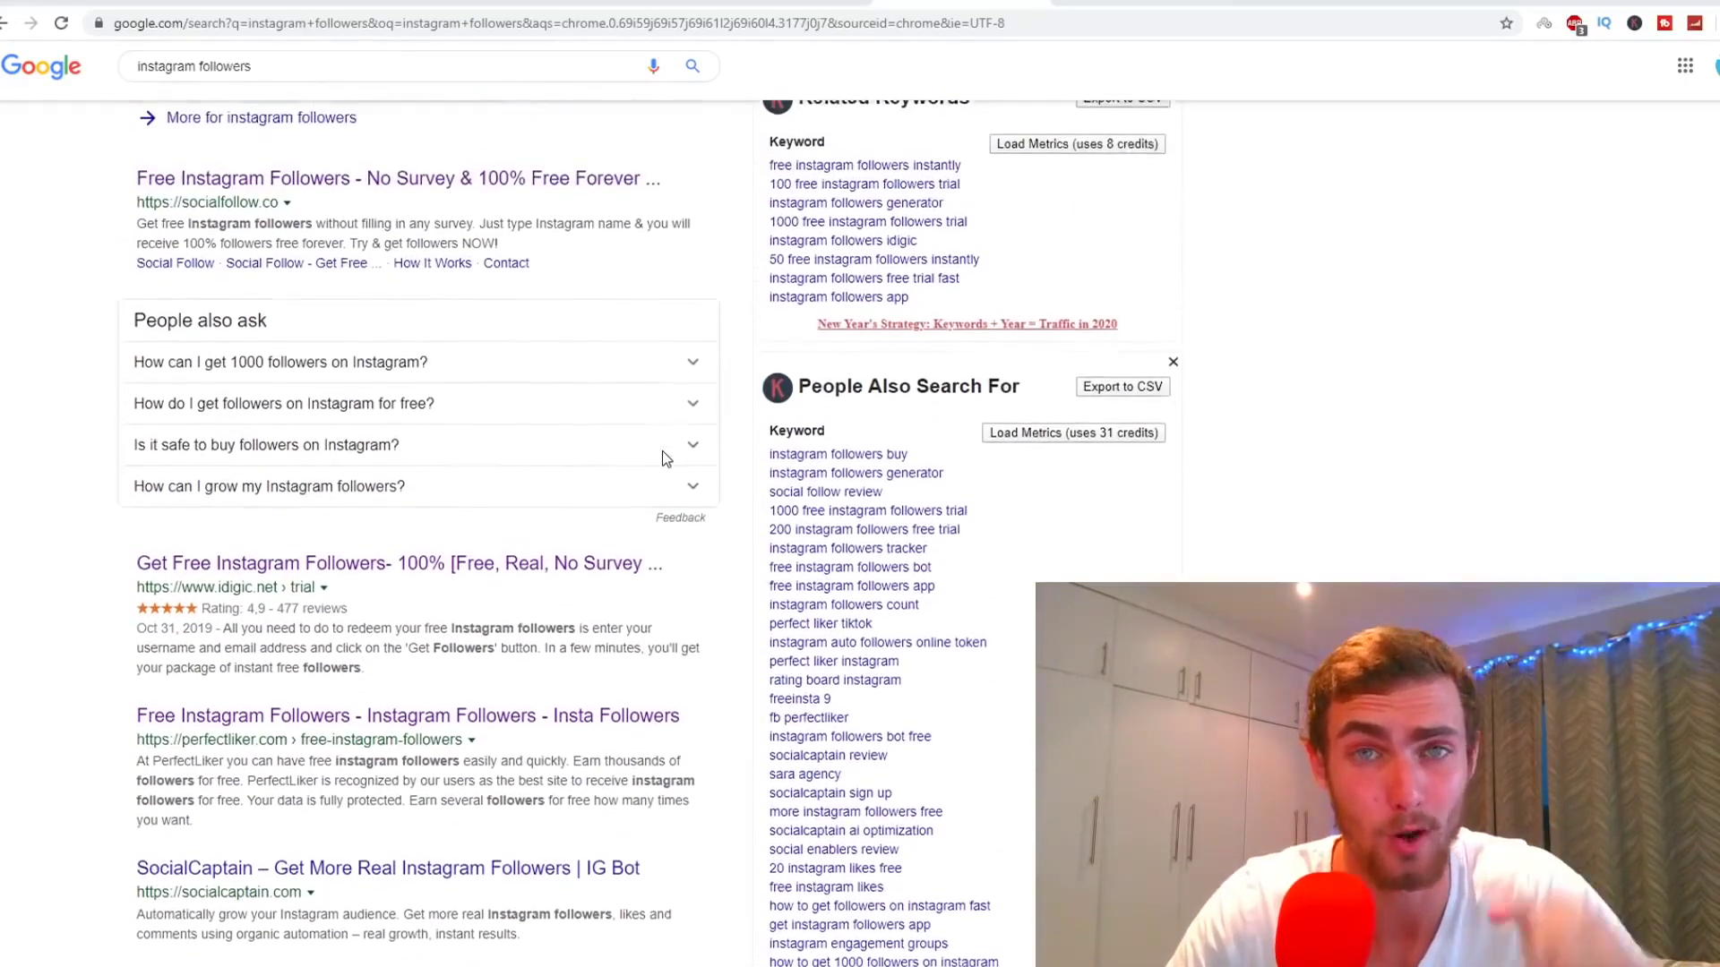
pyautogui.scroll(-2, 645, 519)
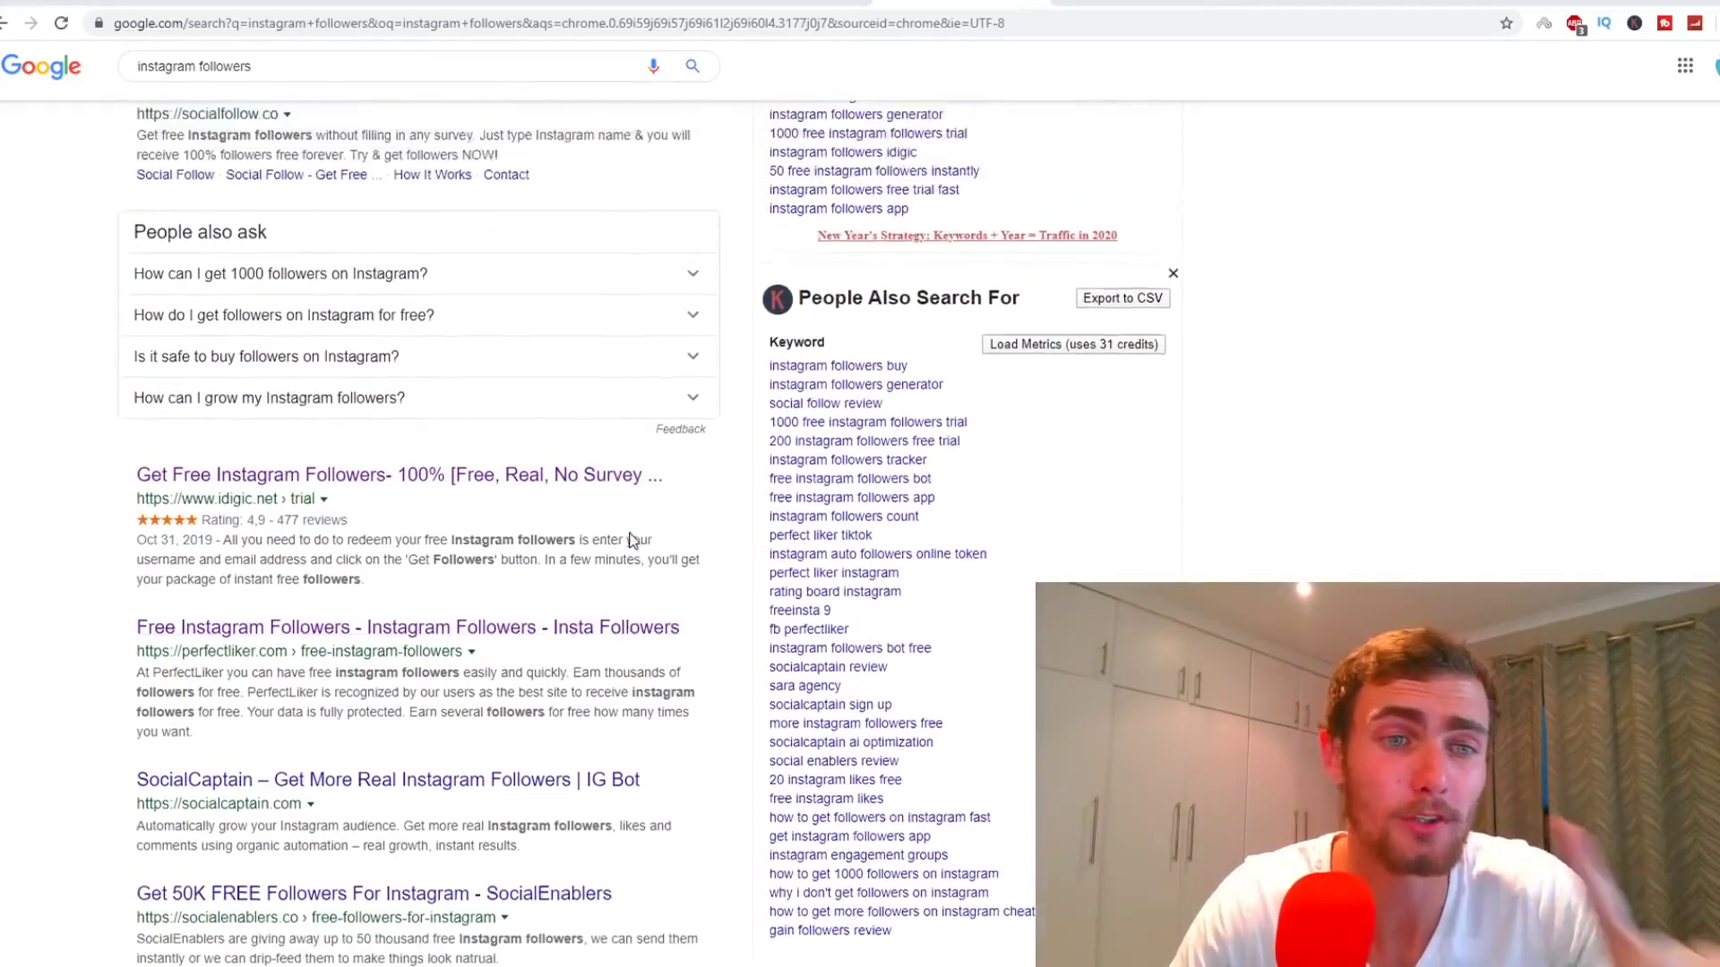
pyautogui.scroll(2, 633, 532)
pyautogui.scroll(2, 633, 528)
pyautogui.scroll(-1, 653, 511)
pyautogui.scroll(1, 667, 496)
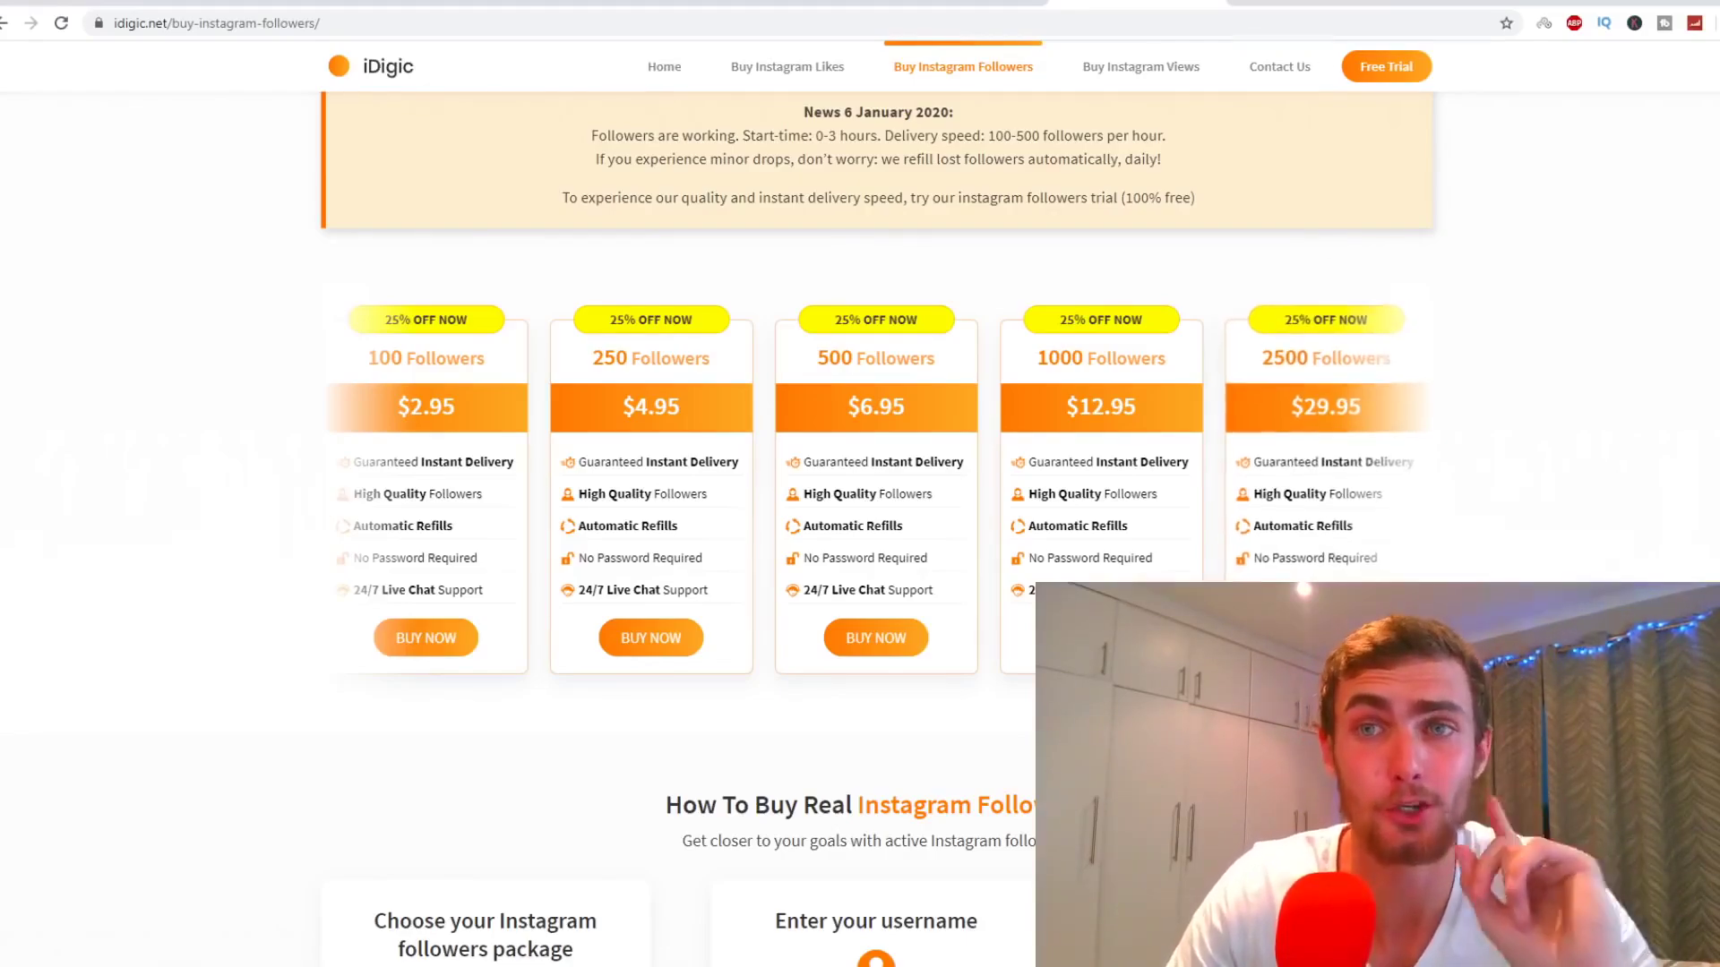
# Step: Go to canva.com in a new browser tab
pyautogui.click(1268, 10)
pyautogui.write('canva.com')
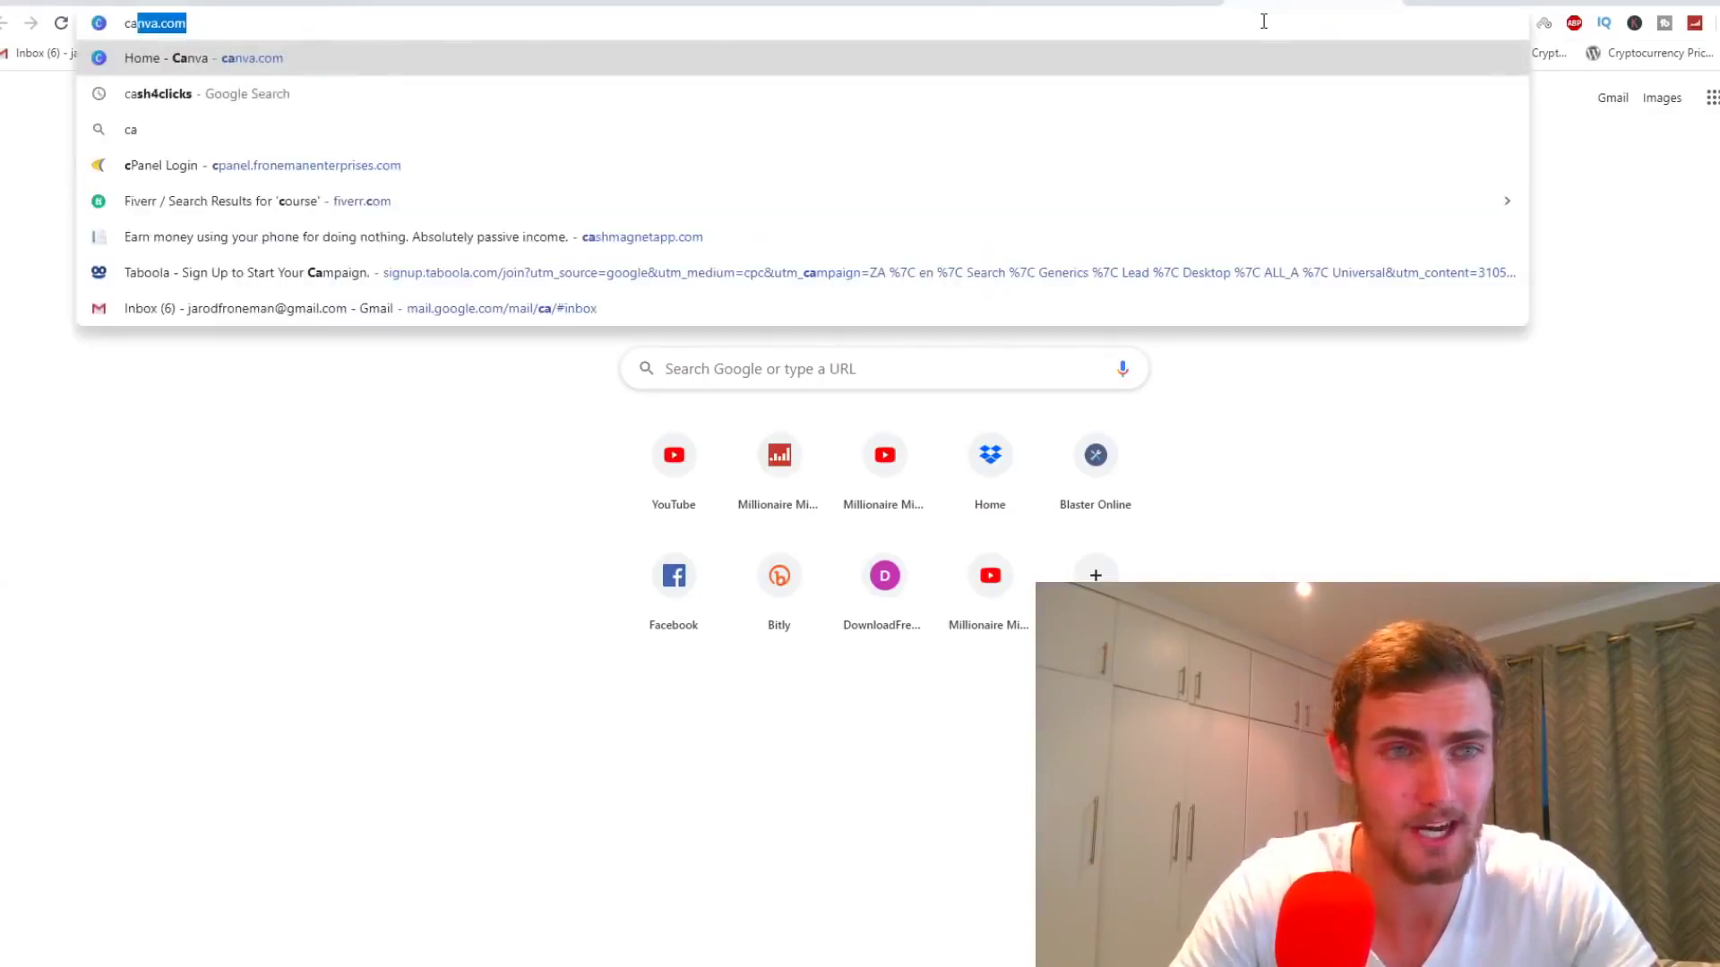
pyautogui.press('Return')
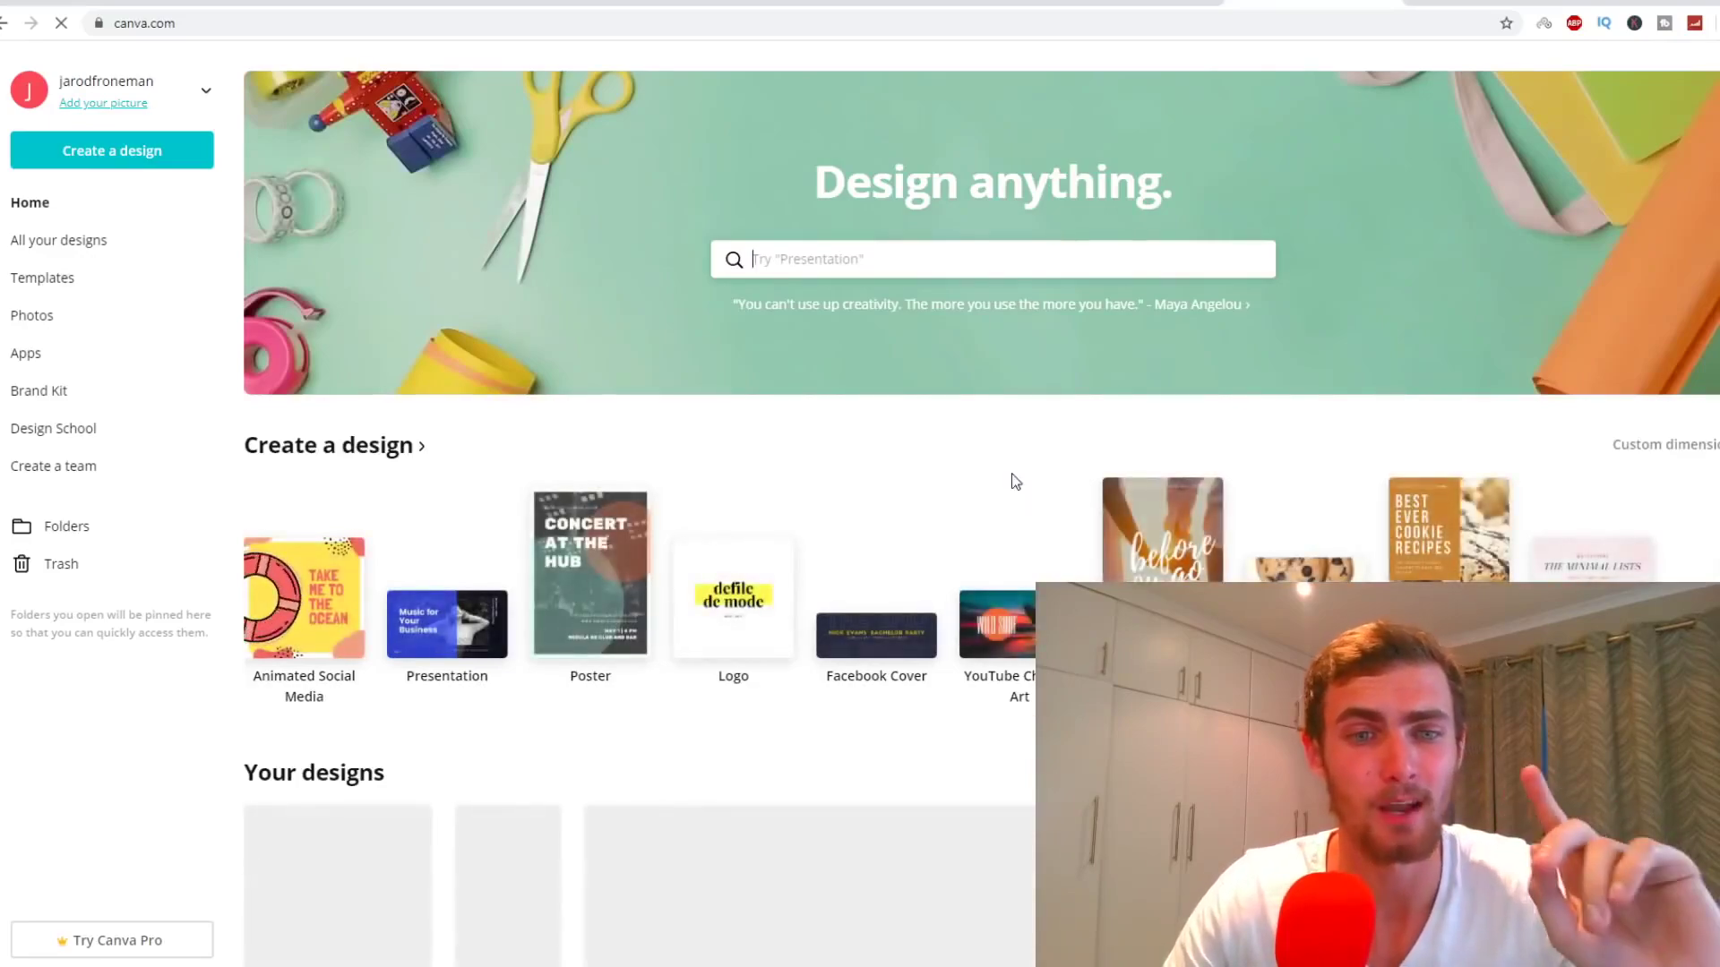
# Step: Search Canva designs for 'instagram' and choose Instagram Post (Portrait)
pyautogui.click(807, 257)
pyautogui.write('instagram')
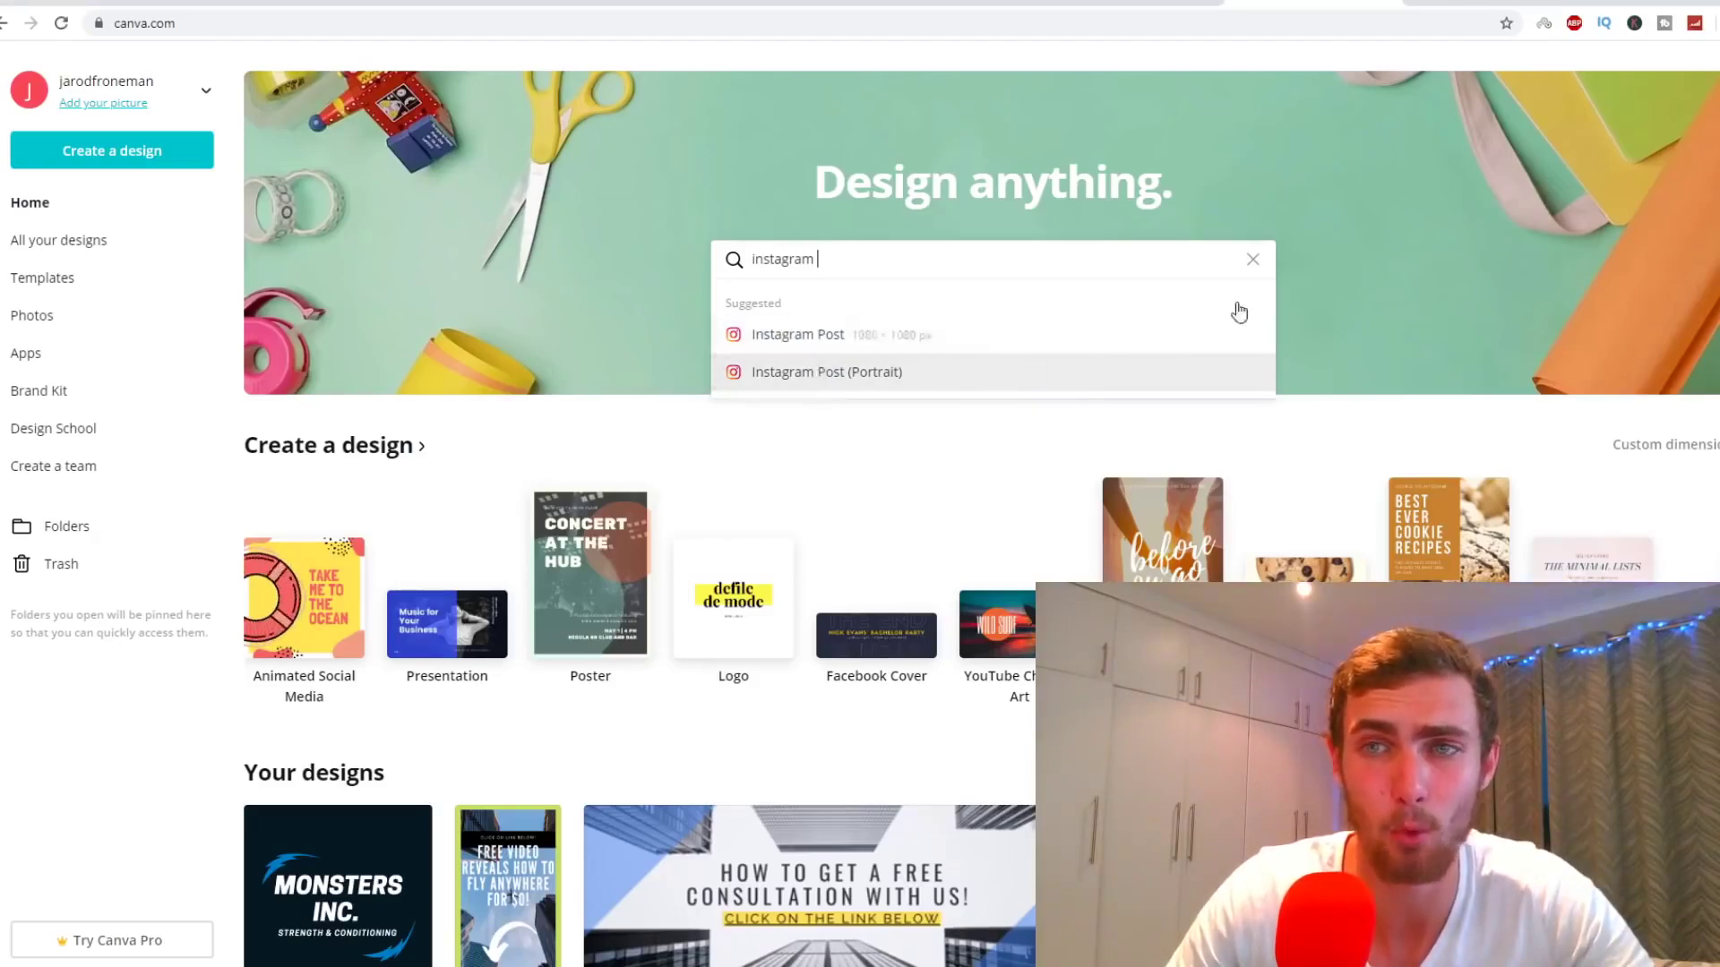
pyautogui.click(886, 387)
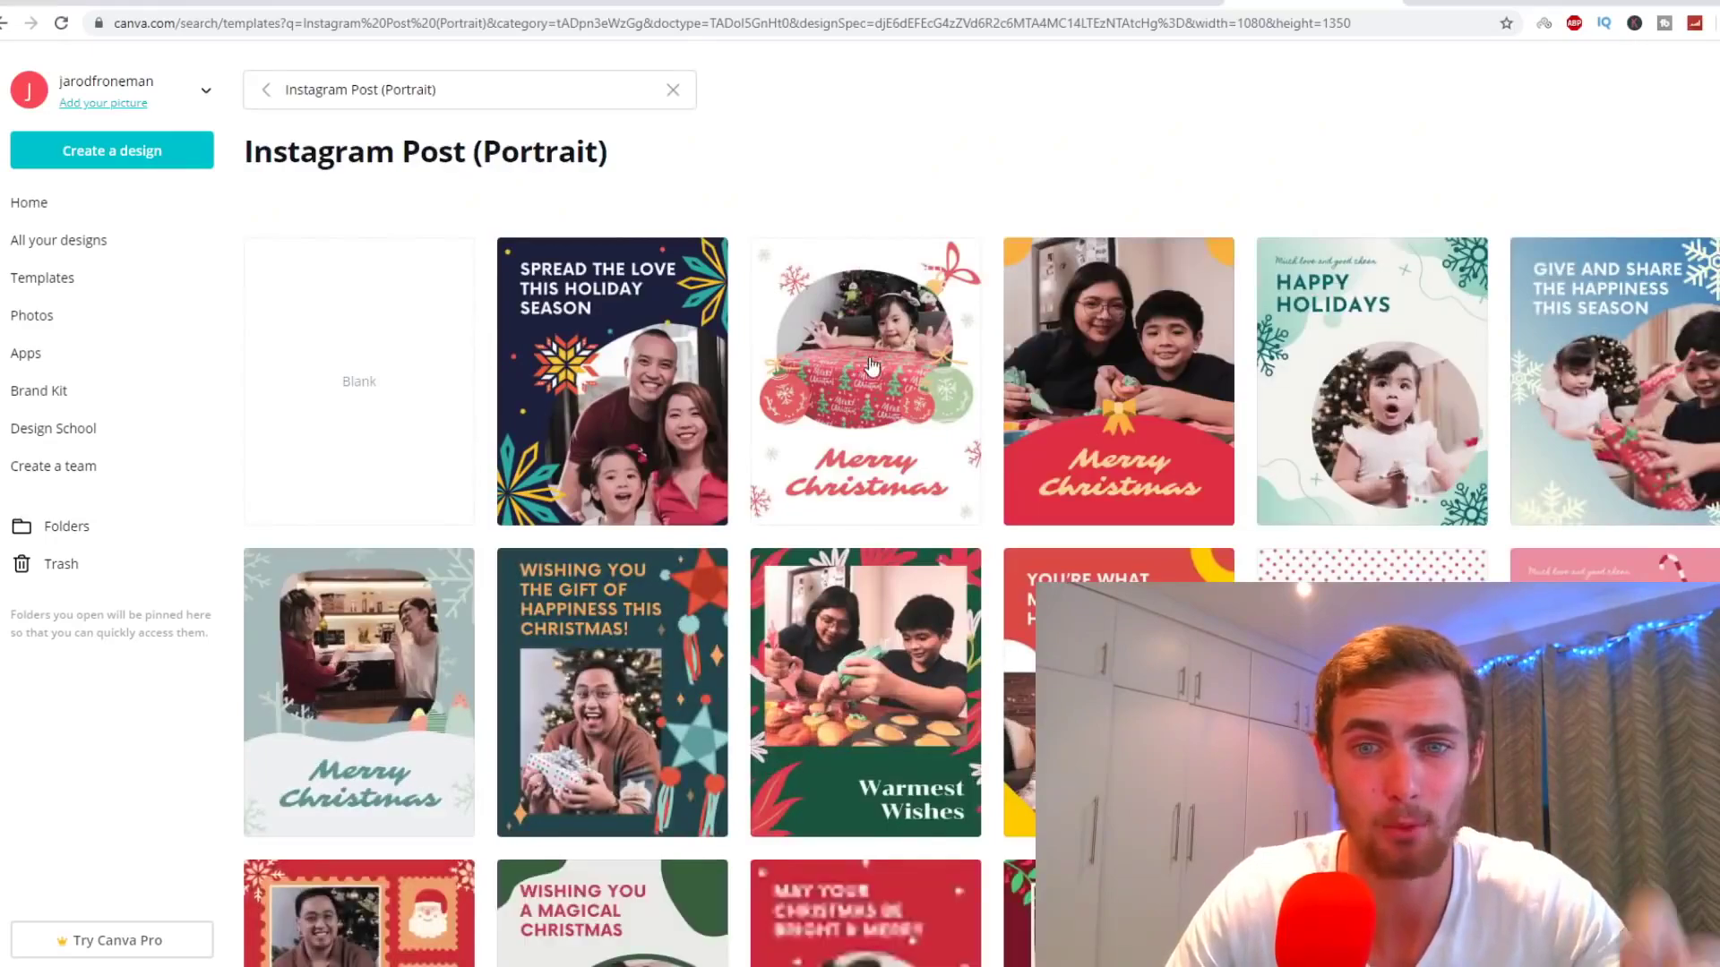
# Step: Create a blank 1080 × 1350 px portrait design and show the Elements library
pyautogui.click(361, 381)
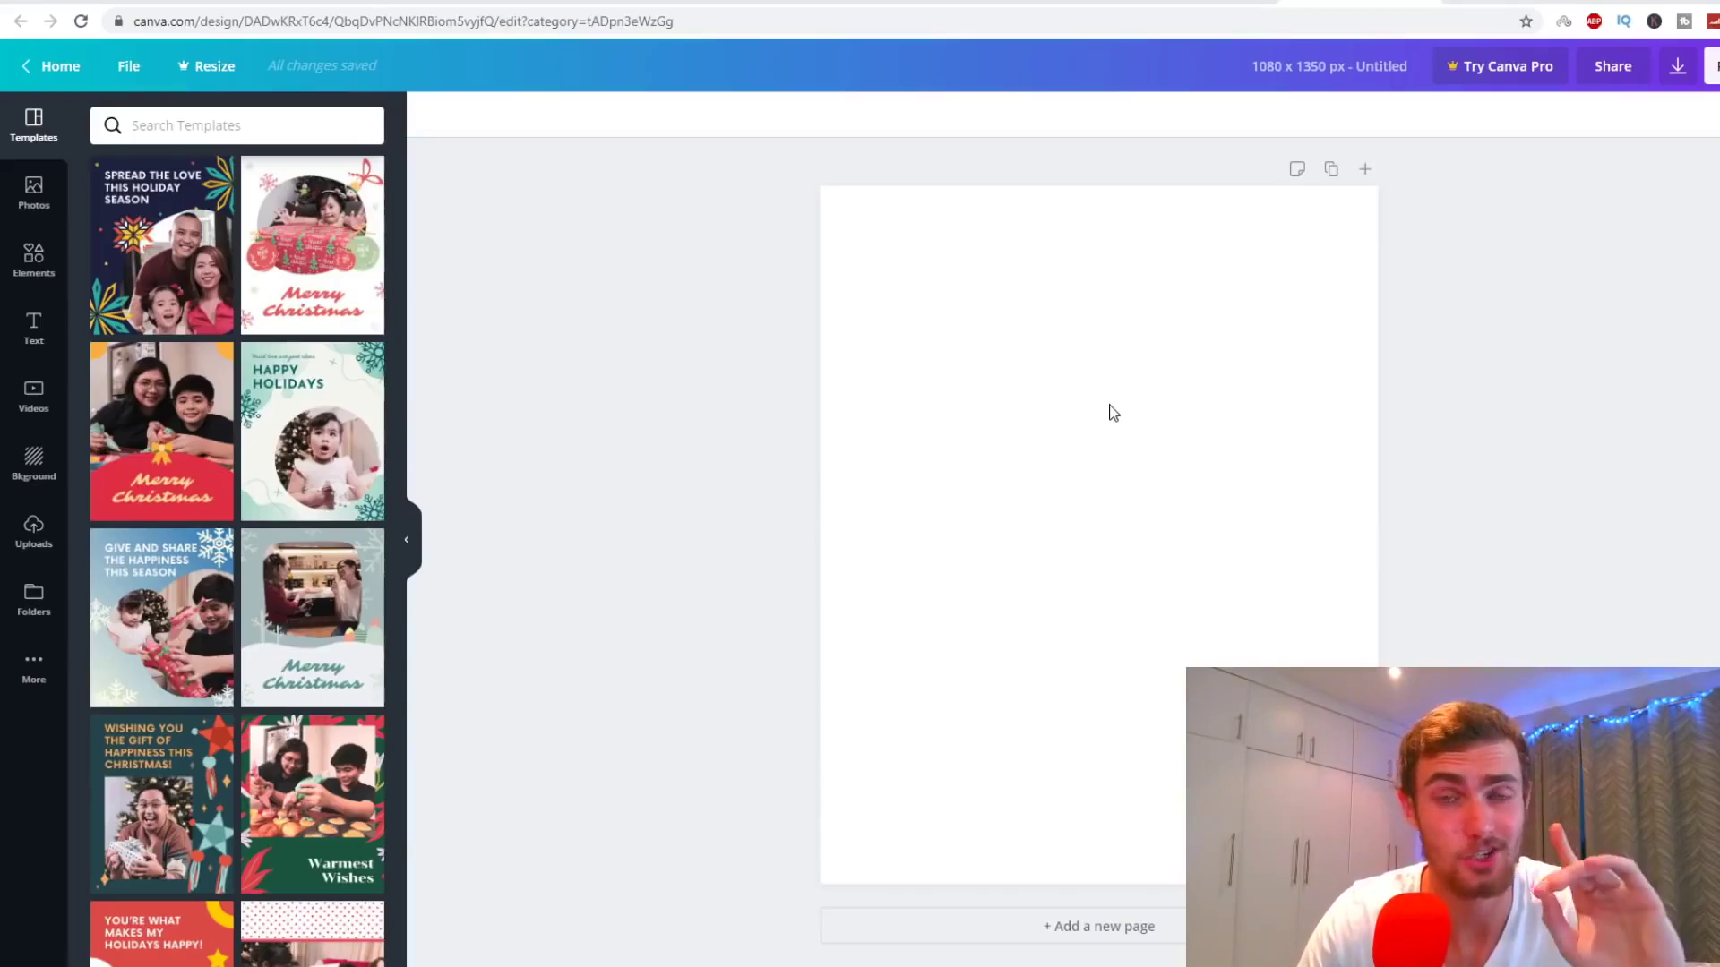
pyautogui.click(34, 193)
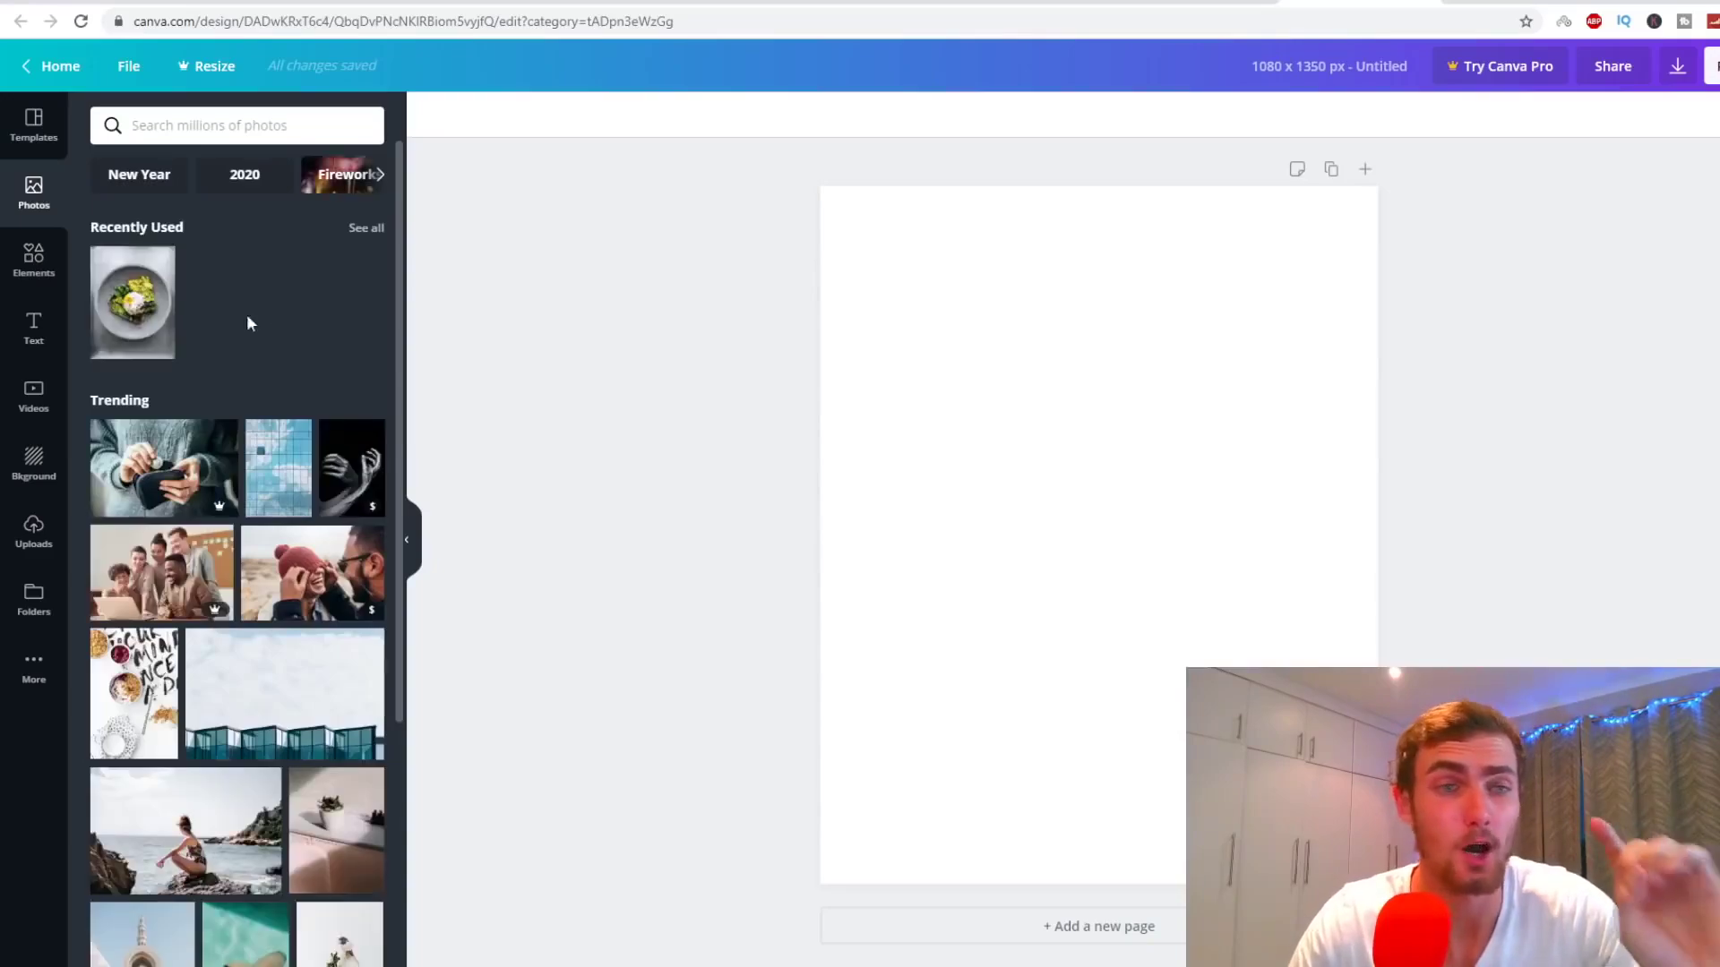
pyautogui.click(34, 259)
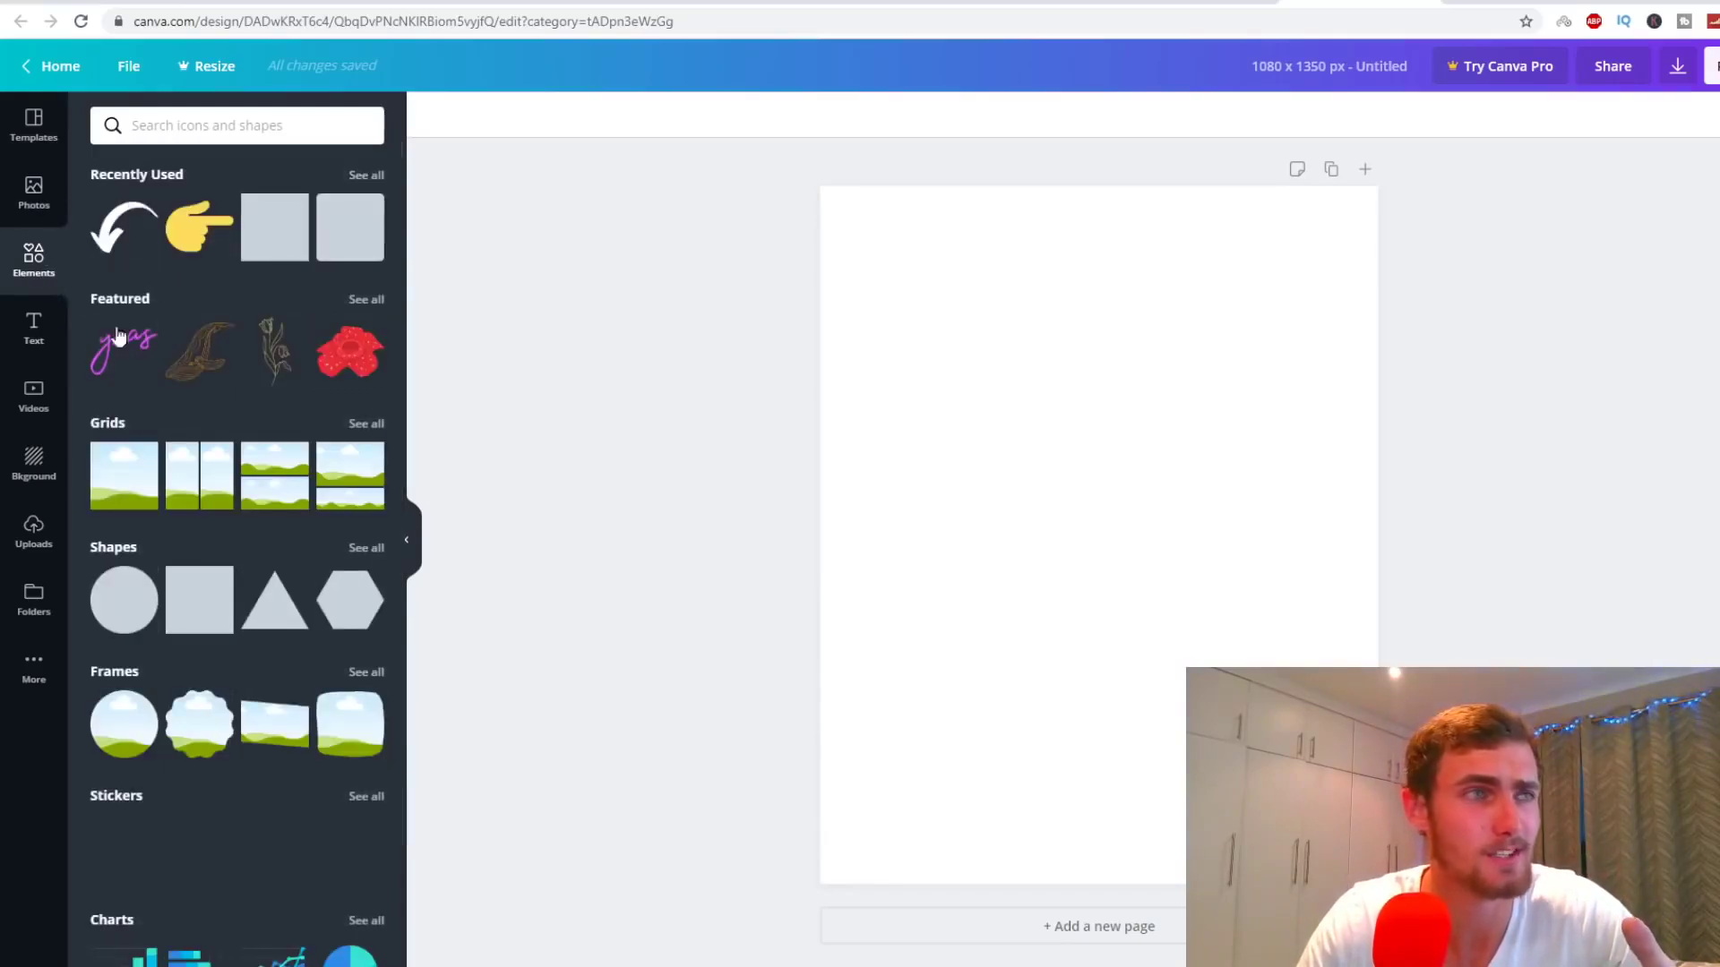
# Step: Add a grey square and stretch it into a full-width banner across the page top
pyautogui.click(285, 237)
pyautogui.moveTo(998, 526); pyautogui.dragTo(942, 363)
pyautogui.moveTo(1067, 443); pyautogui.dragTo(1075, 158)
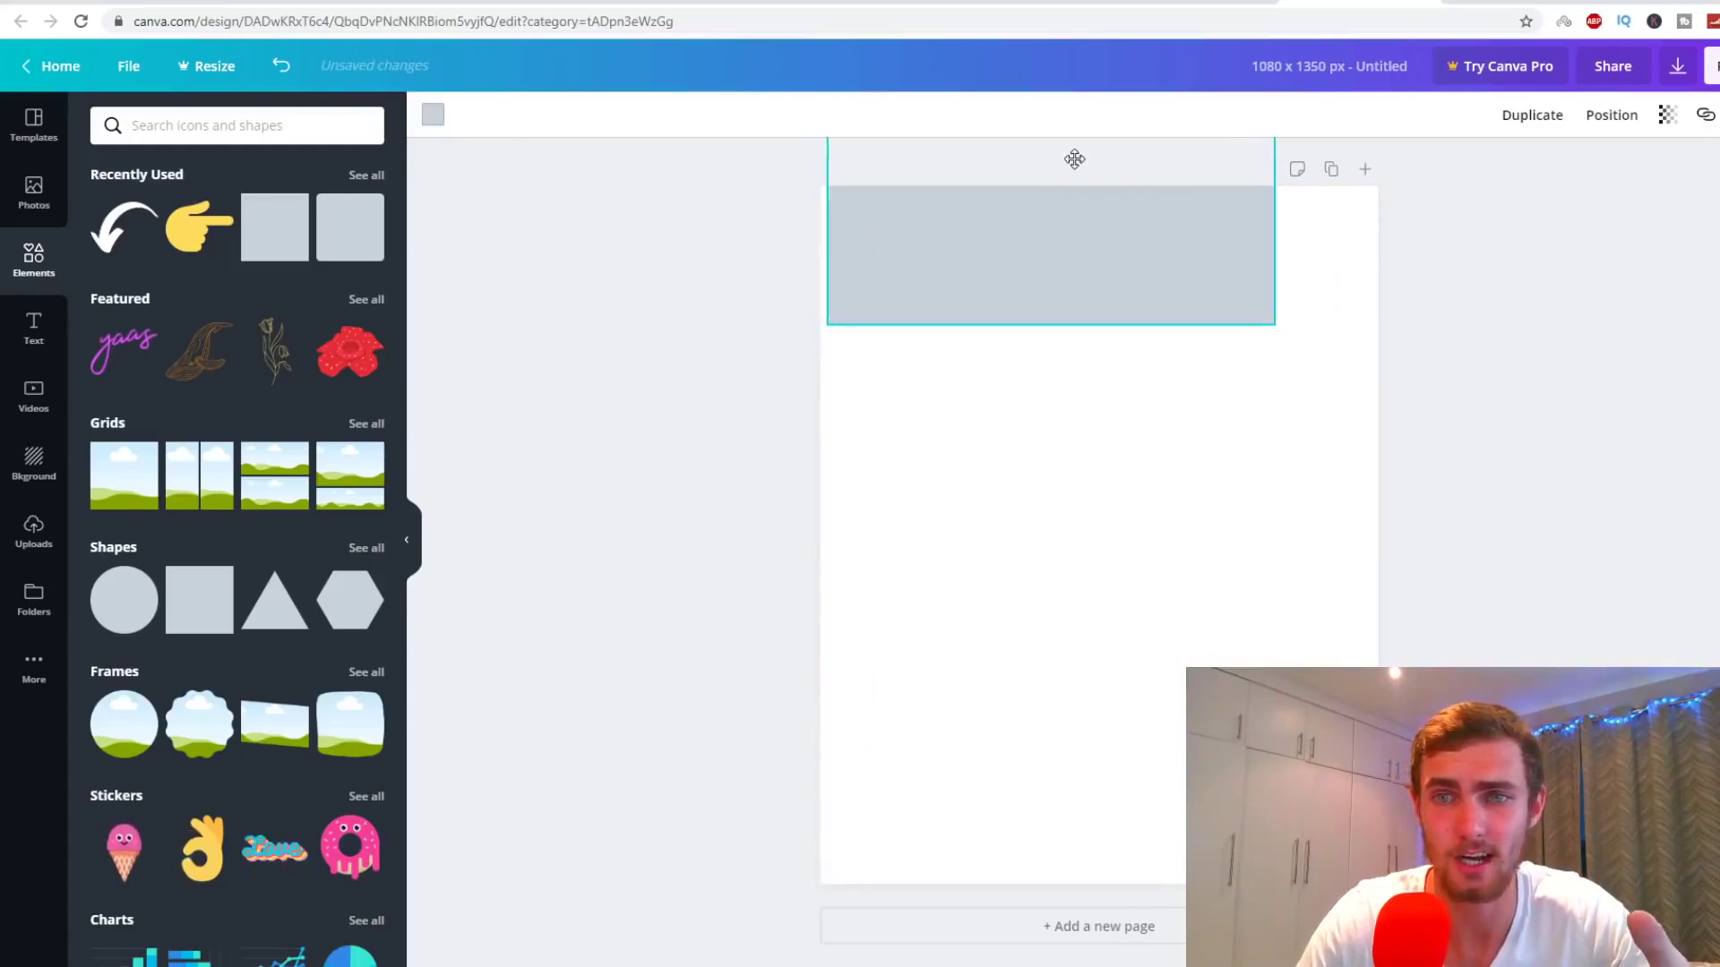
pyautogui.moveTo(1169, 260); pyautogui.dragTo(1158, 257)
pyautogui.moveTo(1254, 326); pyautogui.dragTo(1374, 431)
pyautogui.moveTo(1263, 430); pyautogui.dragTo(1213, 303)
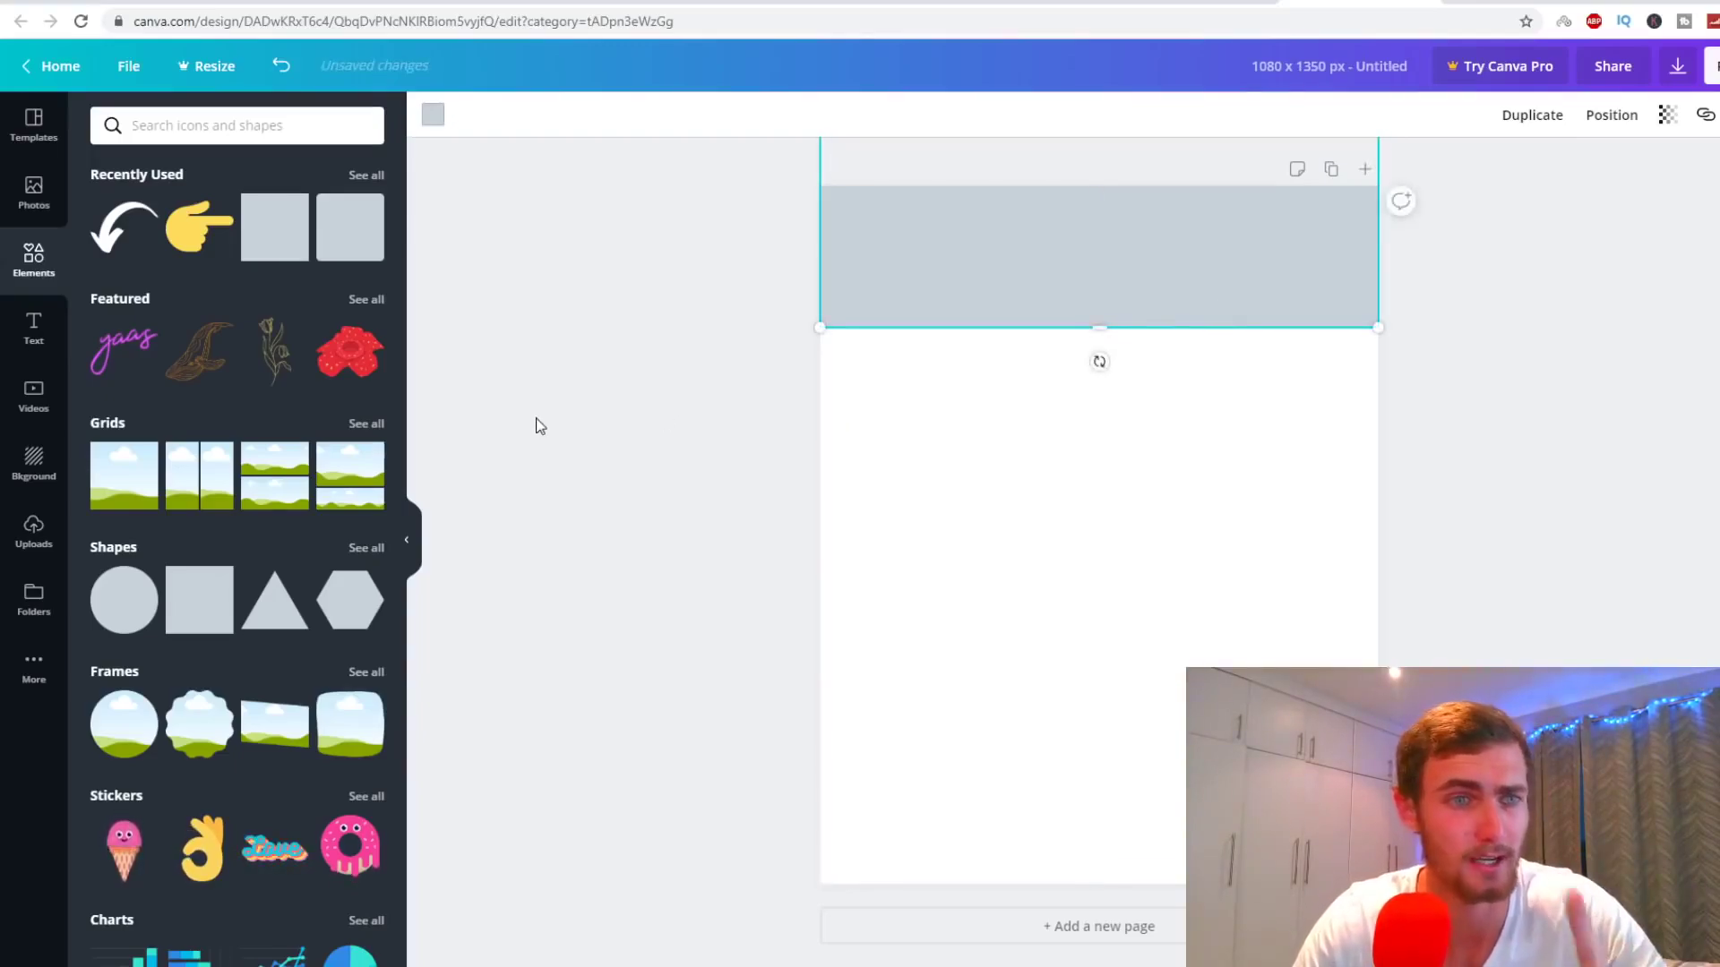
# Step: Colour the banner rectangle light blue
pyautogui.click(433, 113)
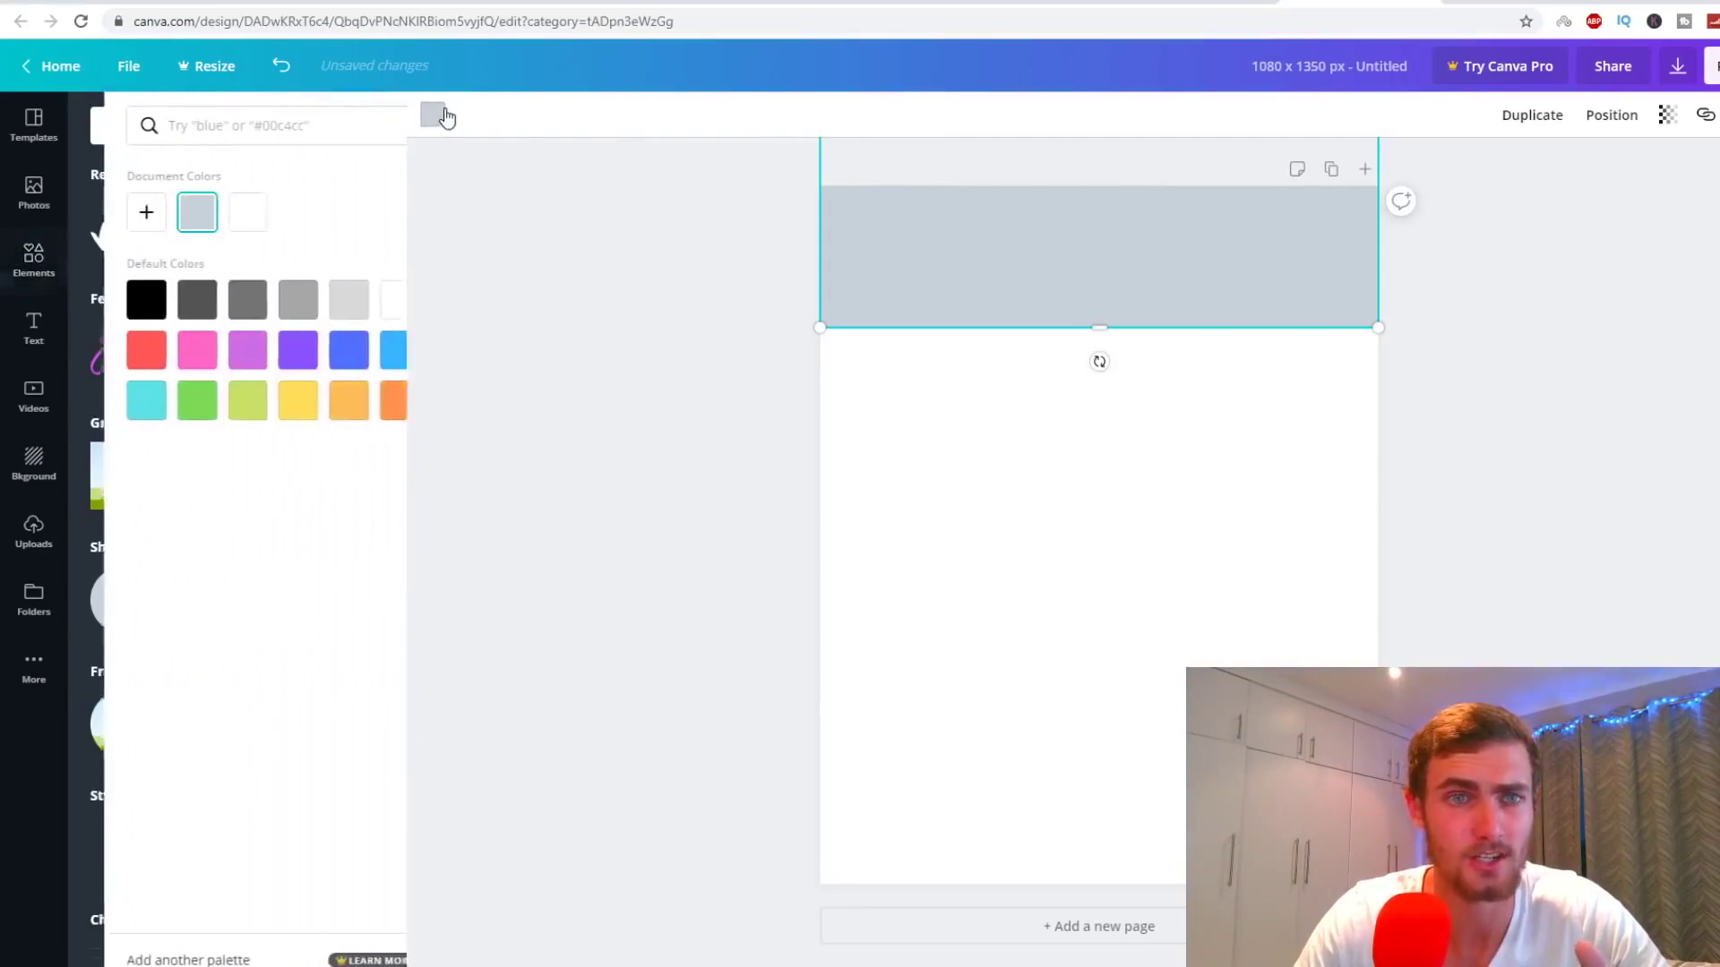
pyautogui.click(364, 352)
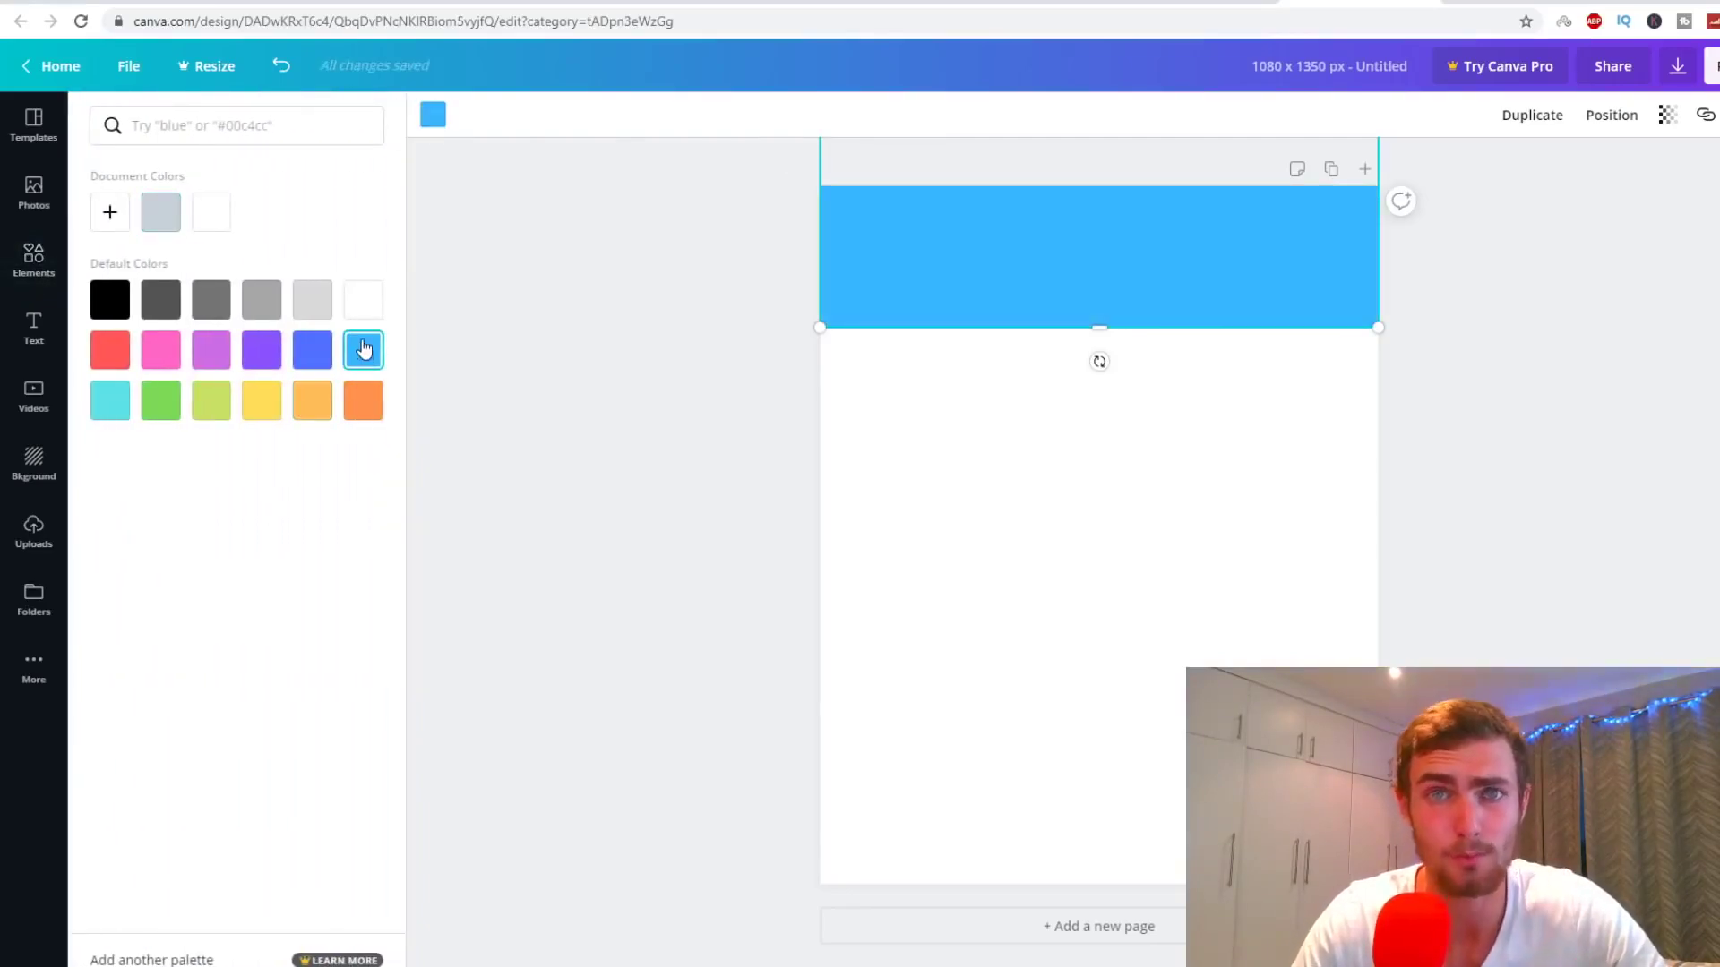
pyautogui.click(33, 330)
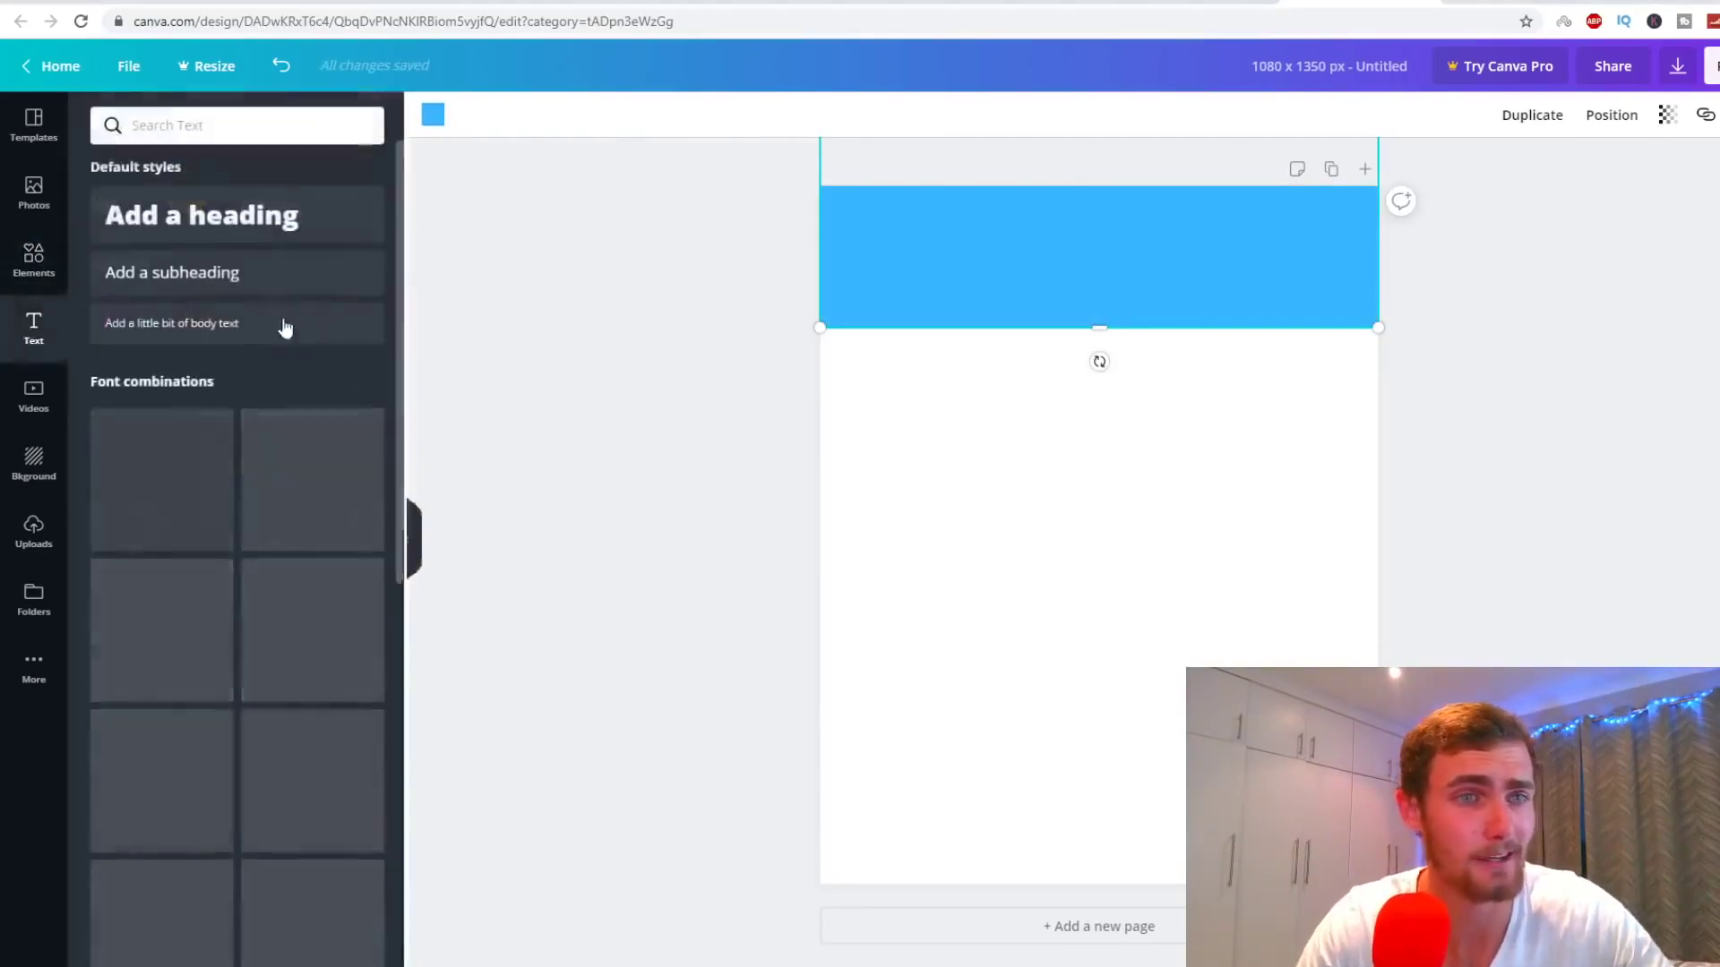
# Step: Add a size-104 heading reading '1,000' and centre it in the blue banner
pyautogui.click(215, 231)
pyautogui.moveTo(1184, 538); pyautogui.dragTo(1390, 538)
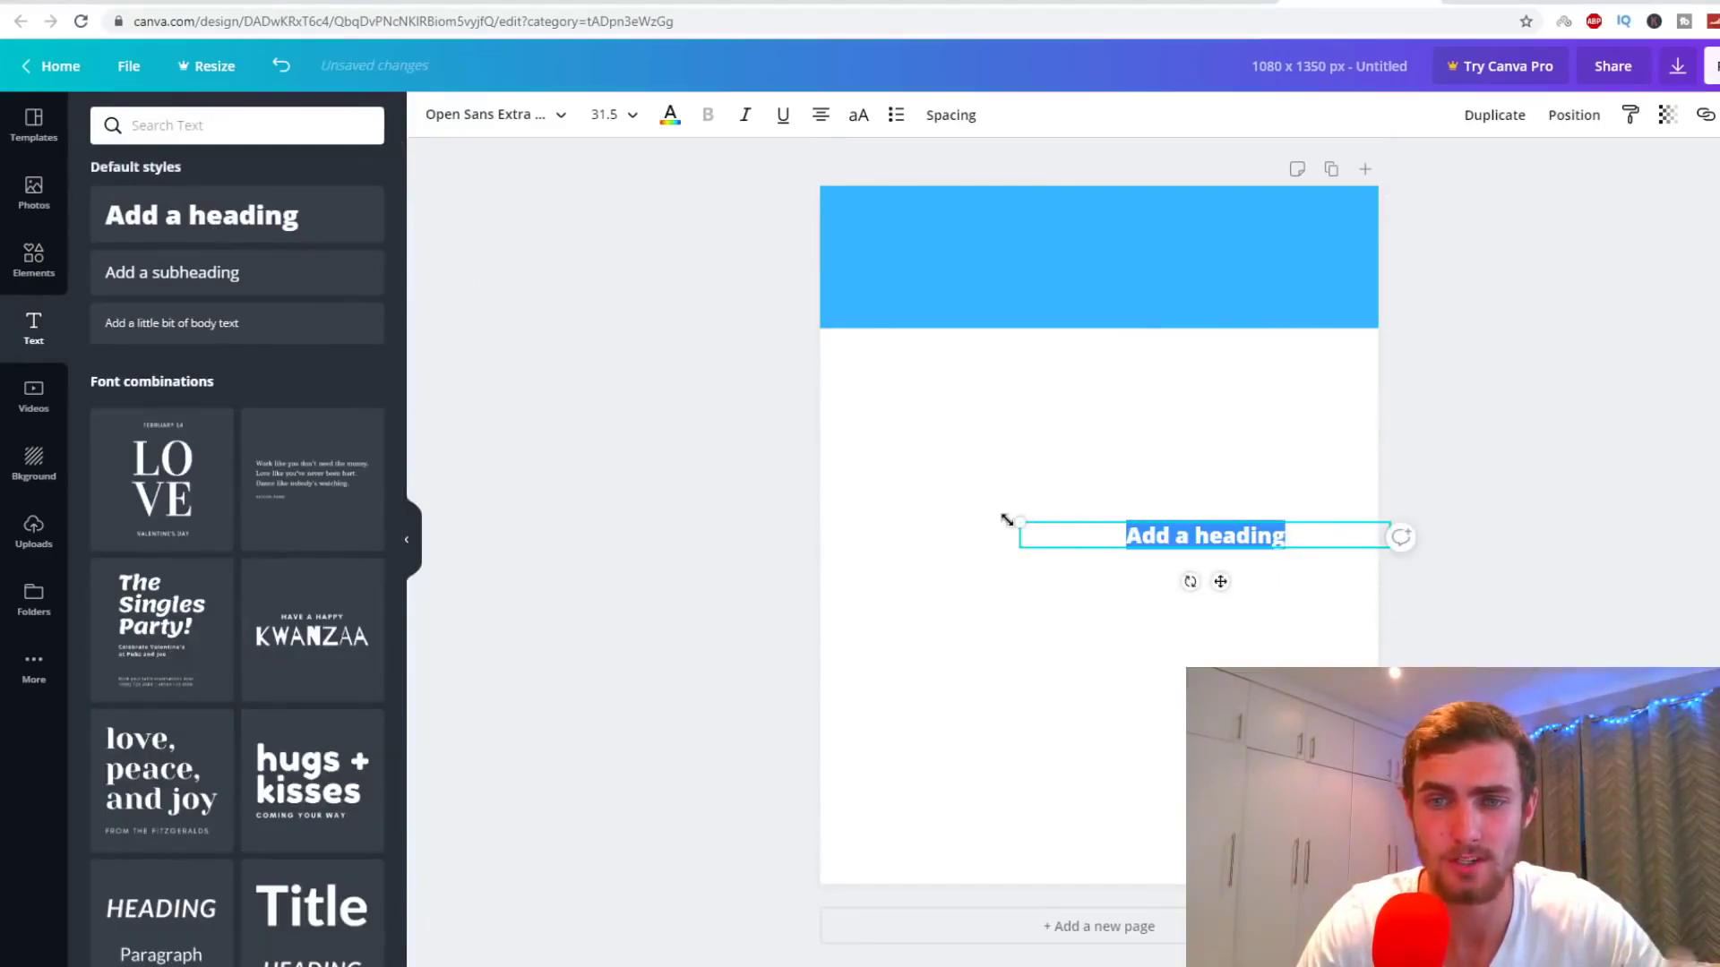
pyautogui.click(1310, 543)
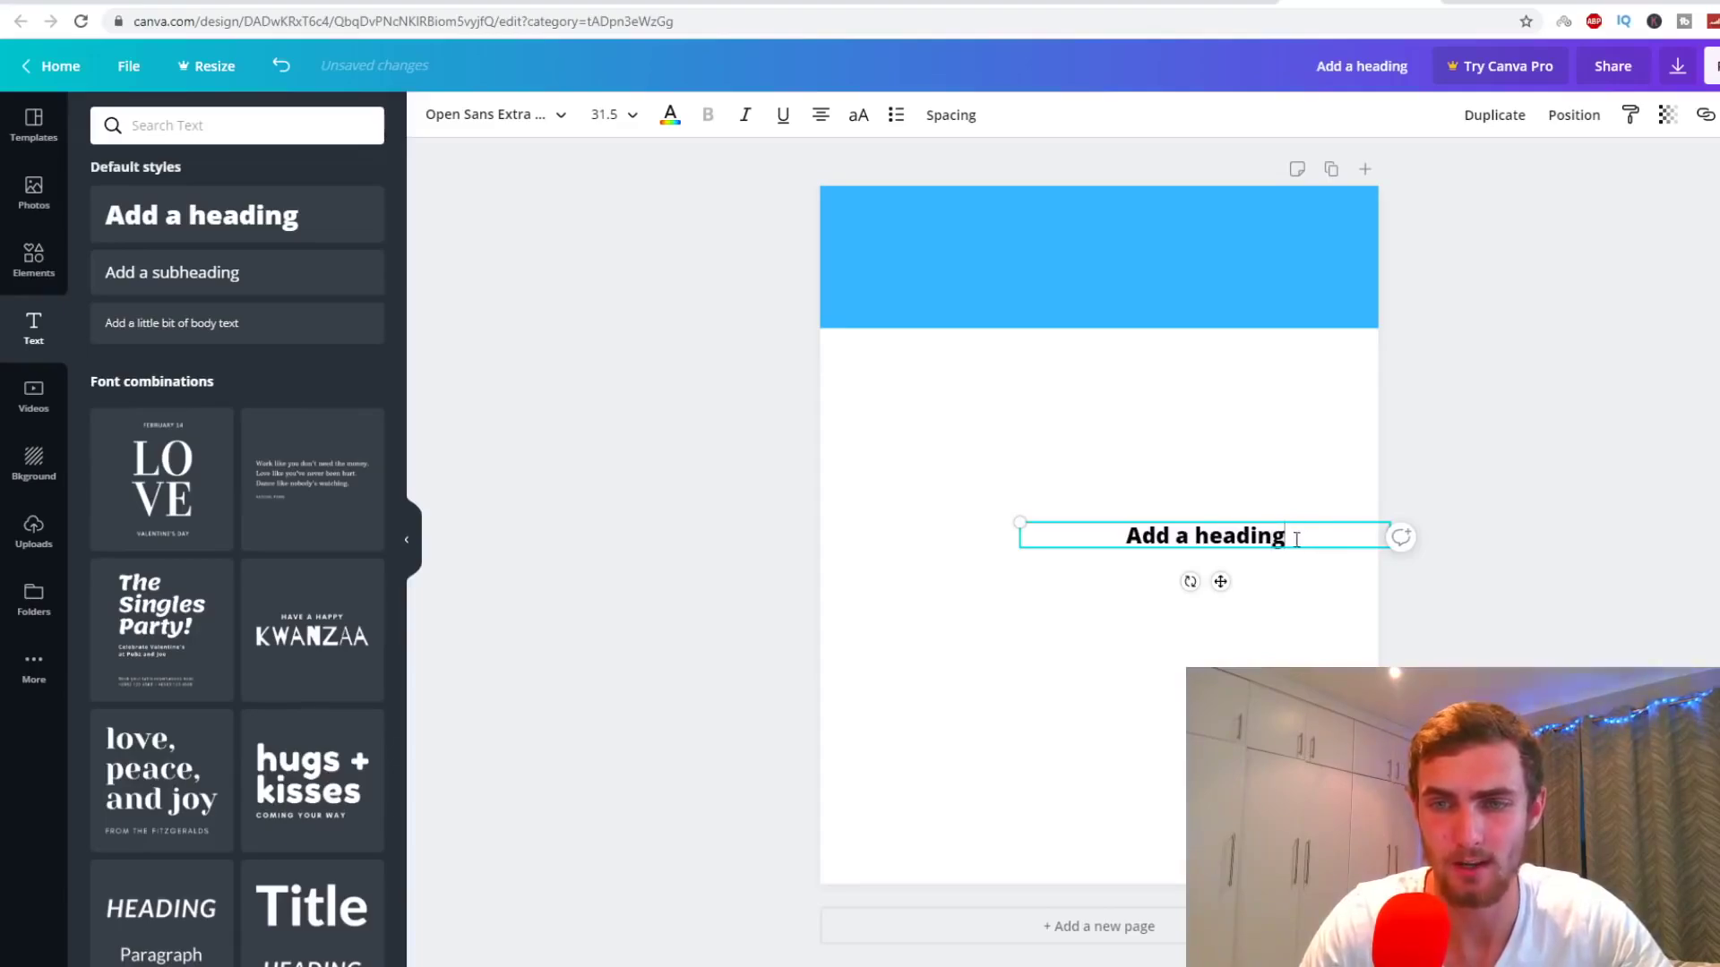
pyautogui.moveTo(1301, 539); pyautogui.dragTo(1021, 513)
pyautogui.write('1000')
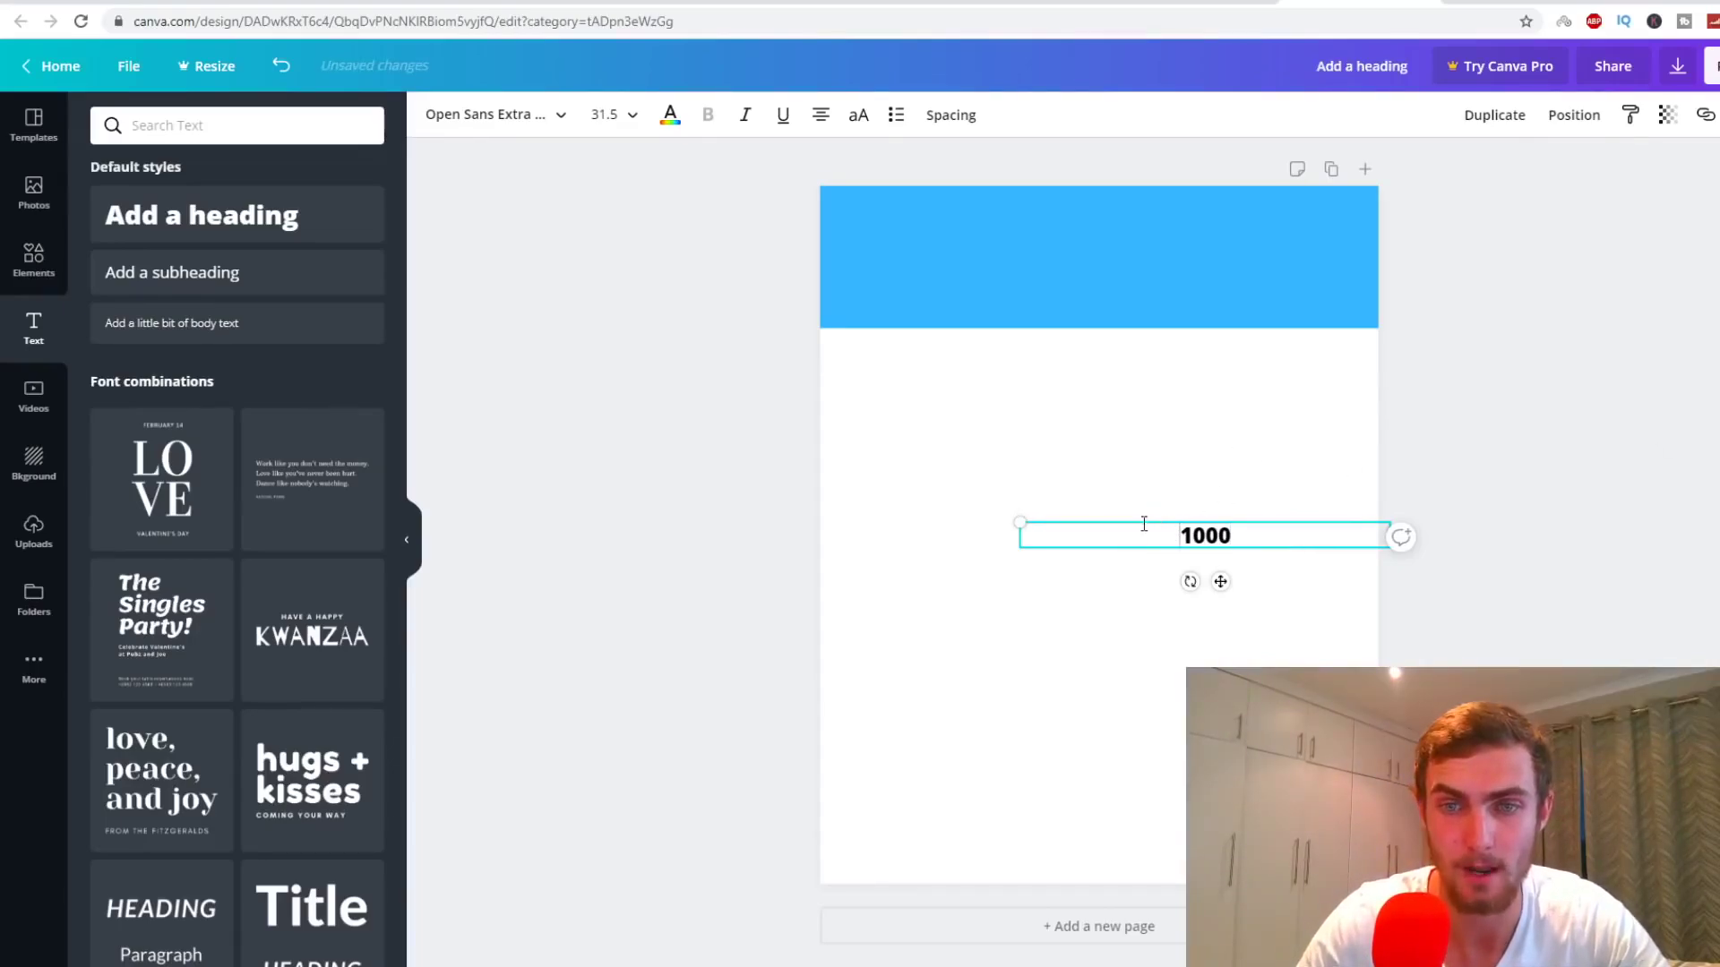
pyautogui.moveTo(1119, 551); pyautogui.dragTo(1013, 269)
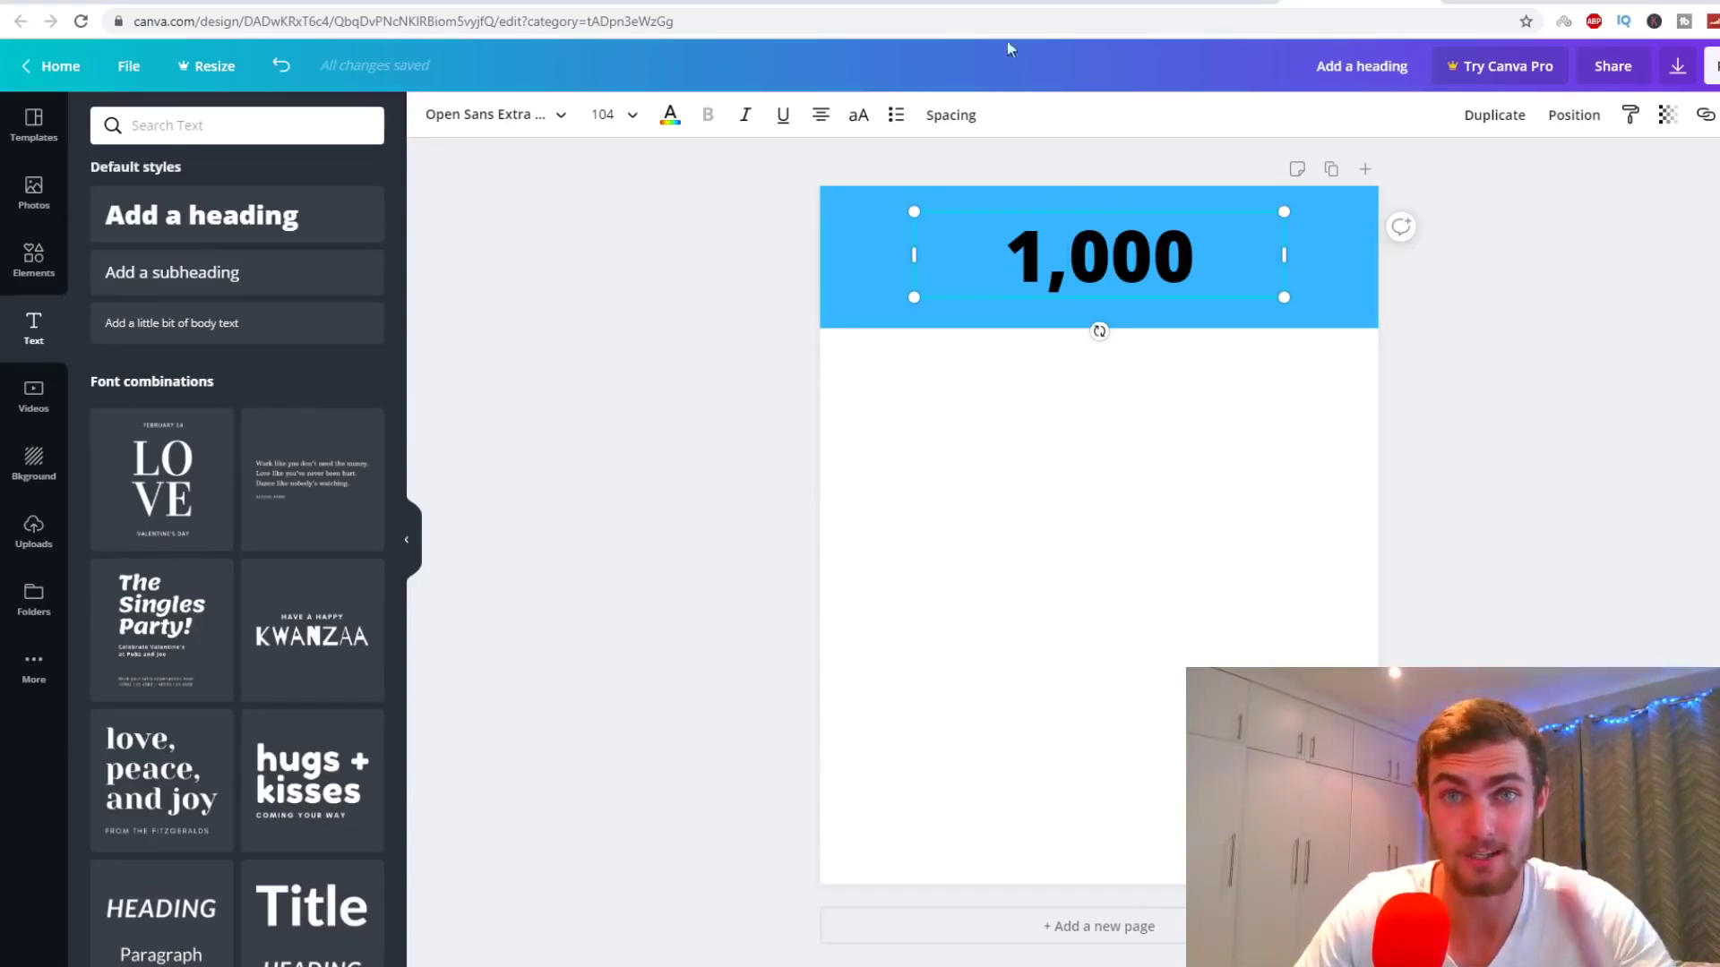
pyautogui.click(1021, 7)
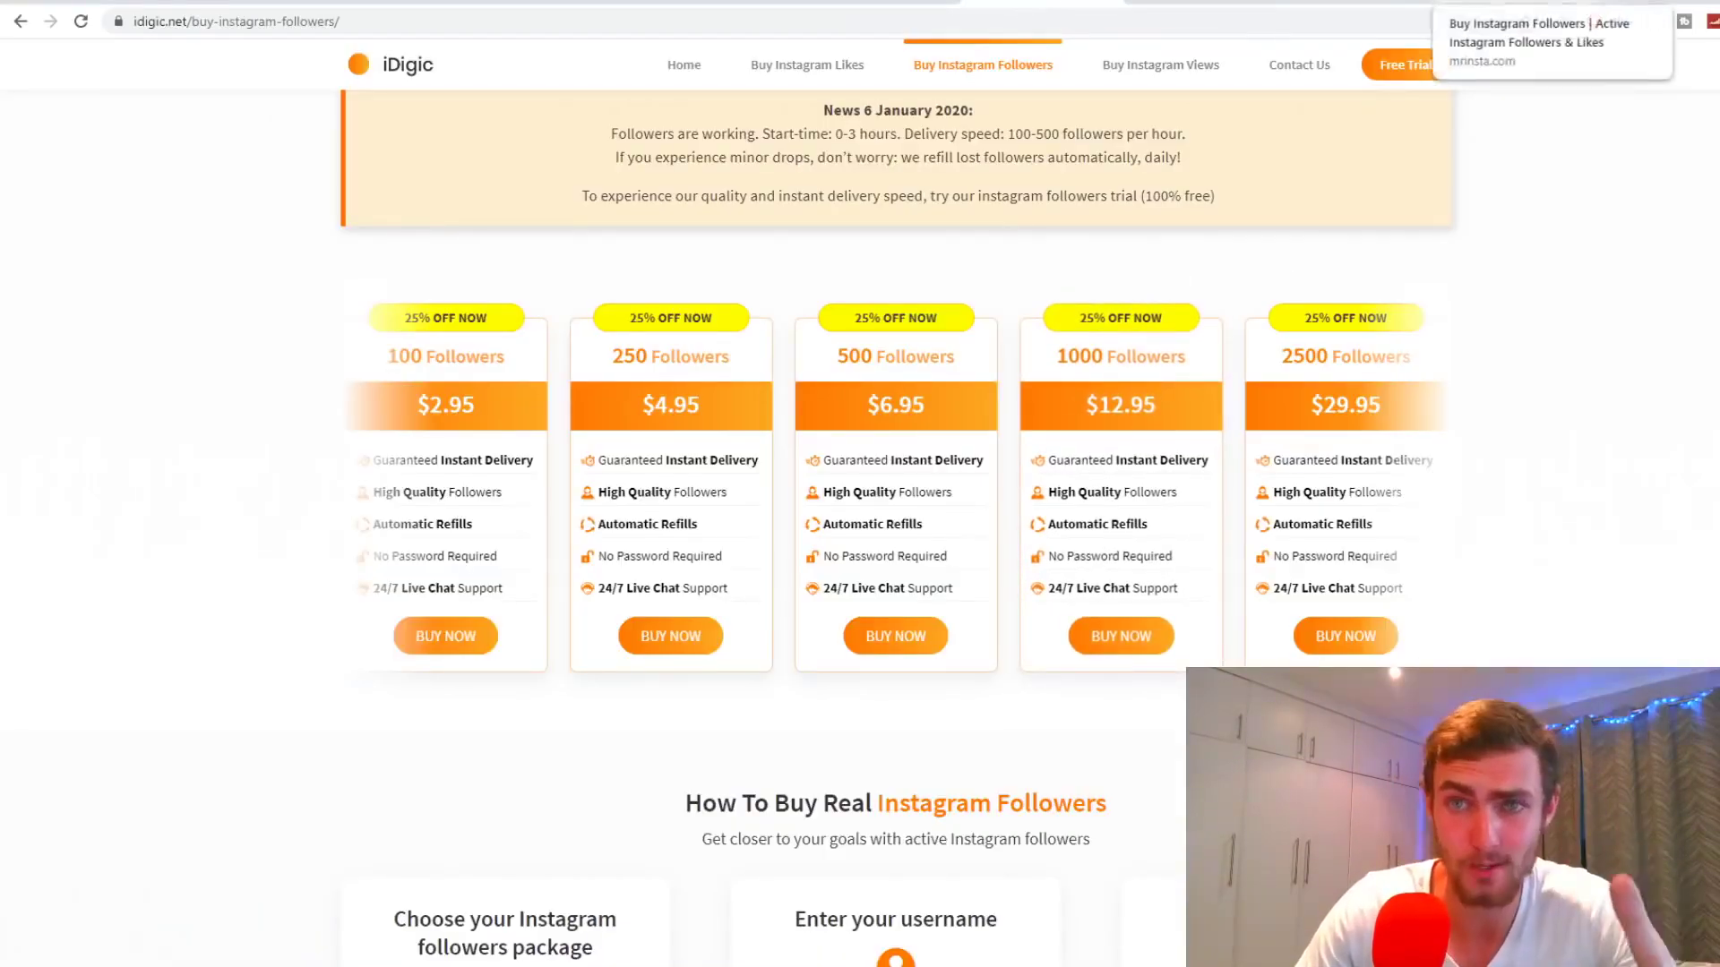
# Step: Recentre the '1,000' heading and make its text white
pyautogui.click(1343, 4)
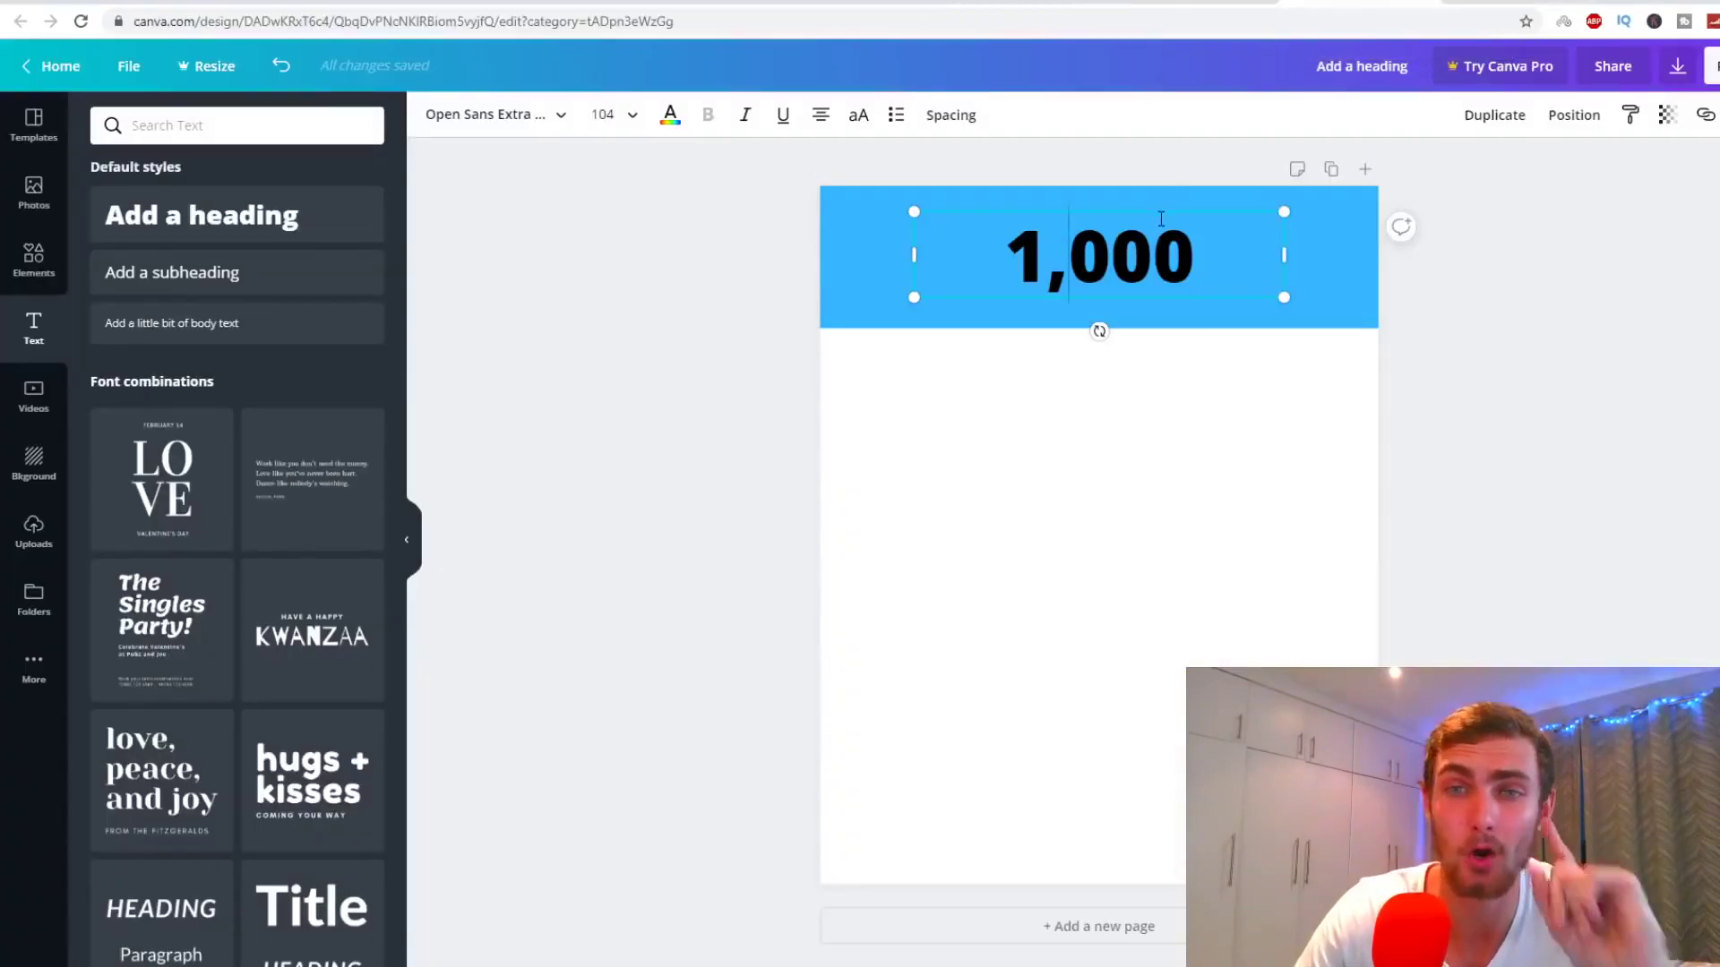
pyautogui.moveTo(1161, 211); pyautogui.dragTo(1157, 206)
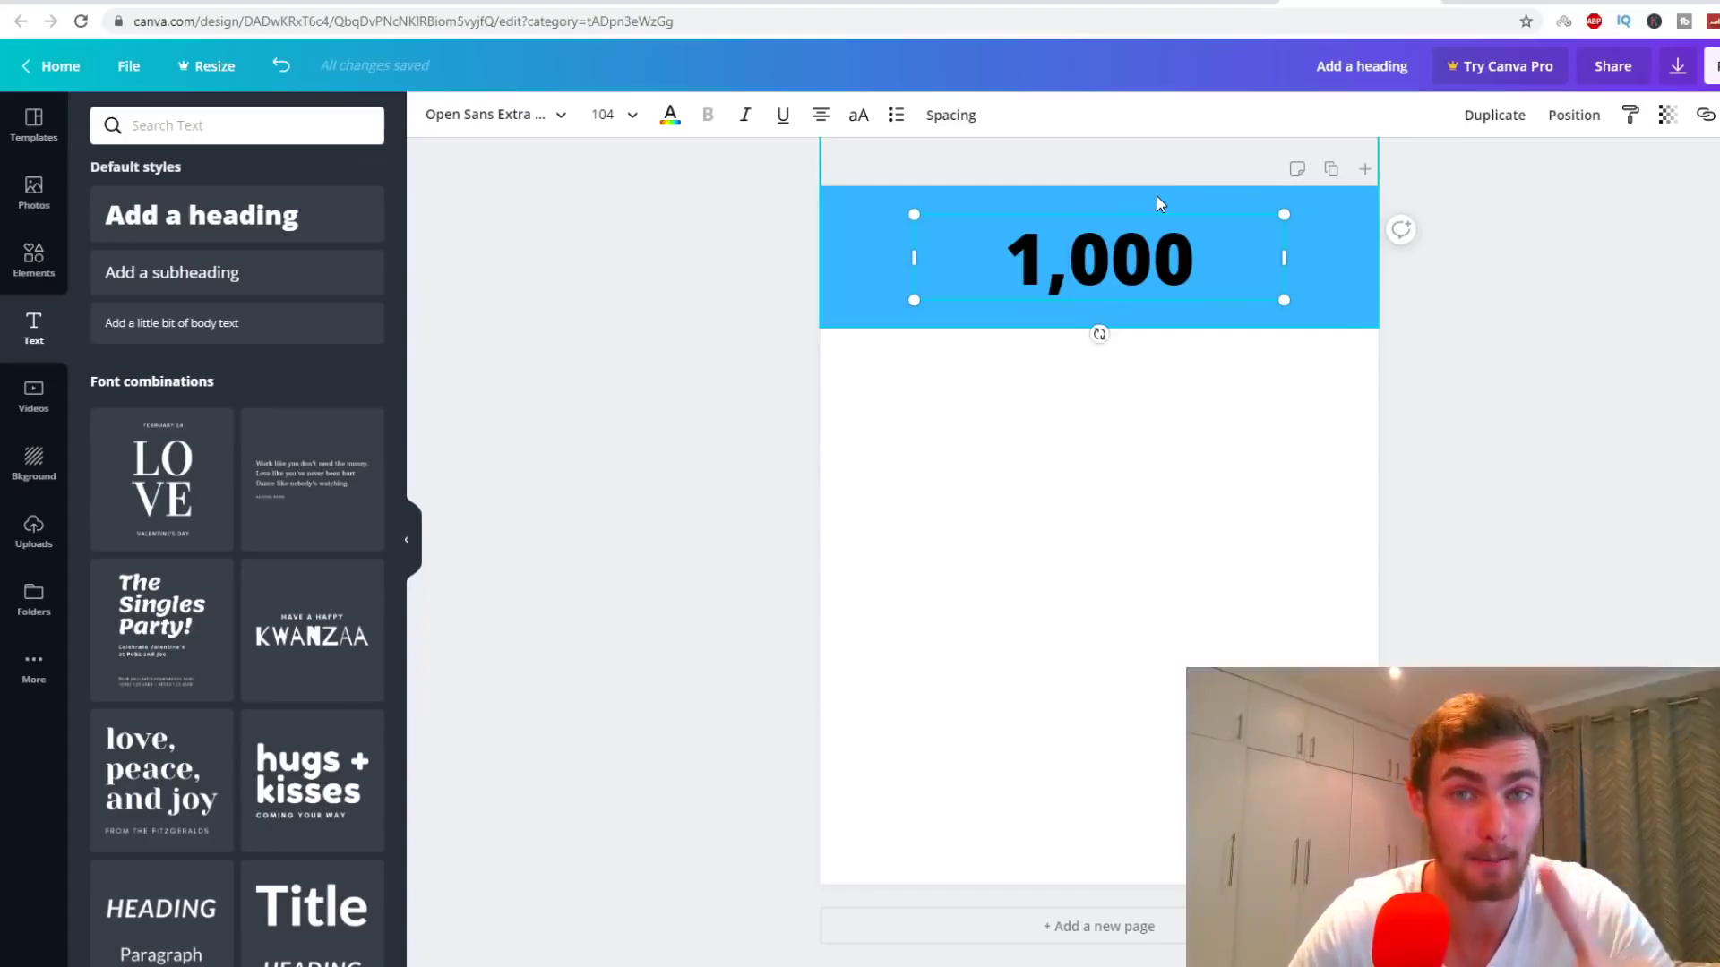
pyautogui.hotkey('ctrl', 'a')
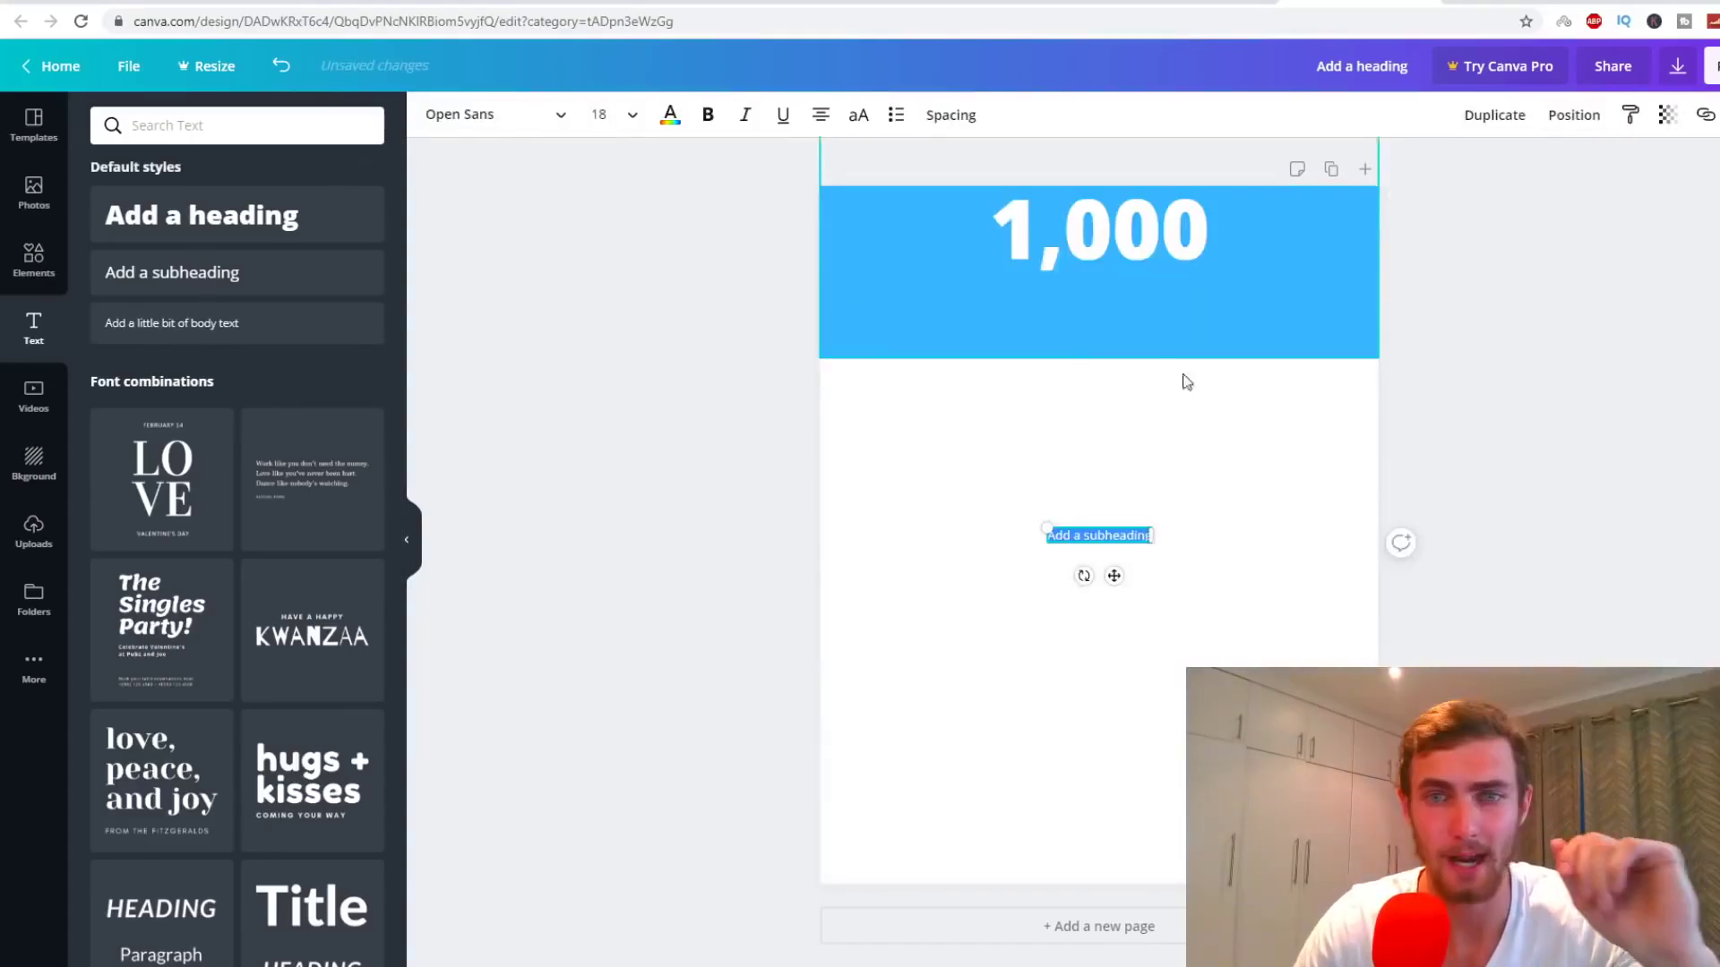
# Step: Add a bold size-38.5 'Followers' subheading just beneath 1,000 in the banner
pyautogui.moveTo(1149, 552); pyautogui.dragTo(1275, 561)
pyautogui.click(1223, 538)
pyautogui.hotkey('ctrl', 'a')
pyautogui.write('Followers')
pyautogui.moveTo(1178, 526); pyautogui.dragTo(1119, 288)
pyautogui.click(1135, 307)
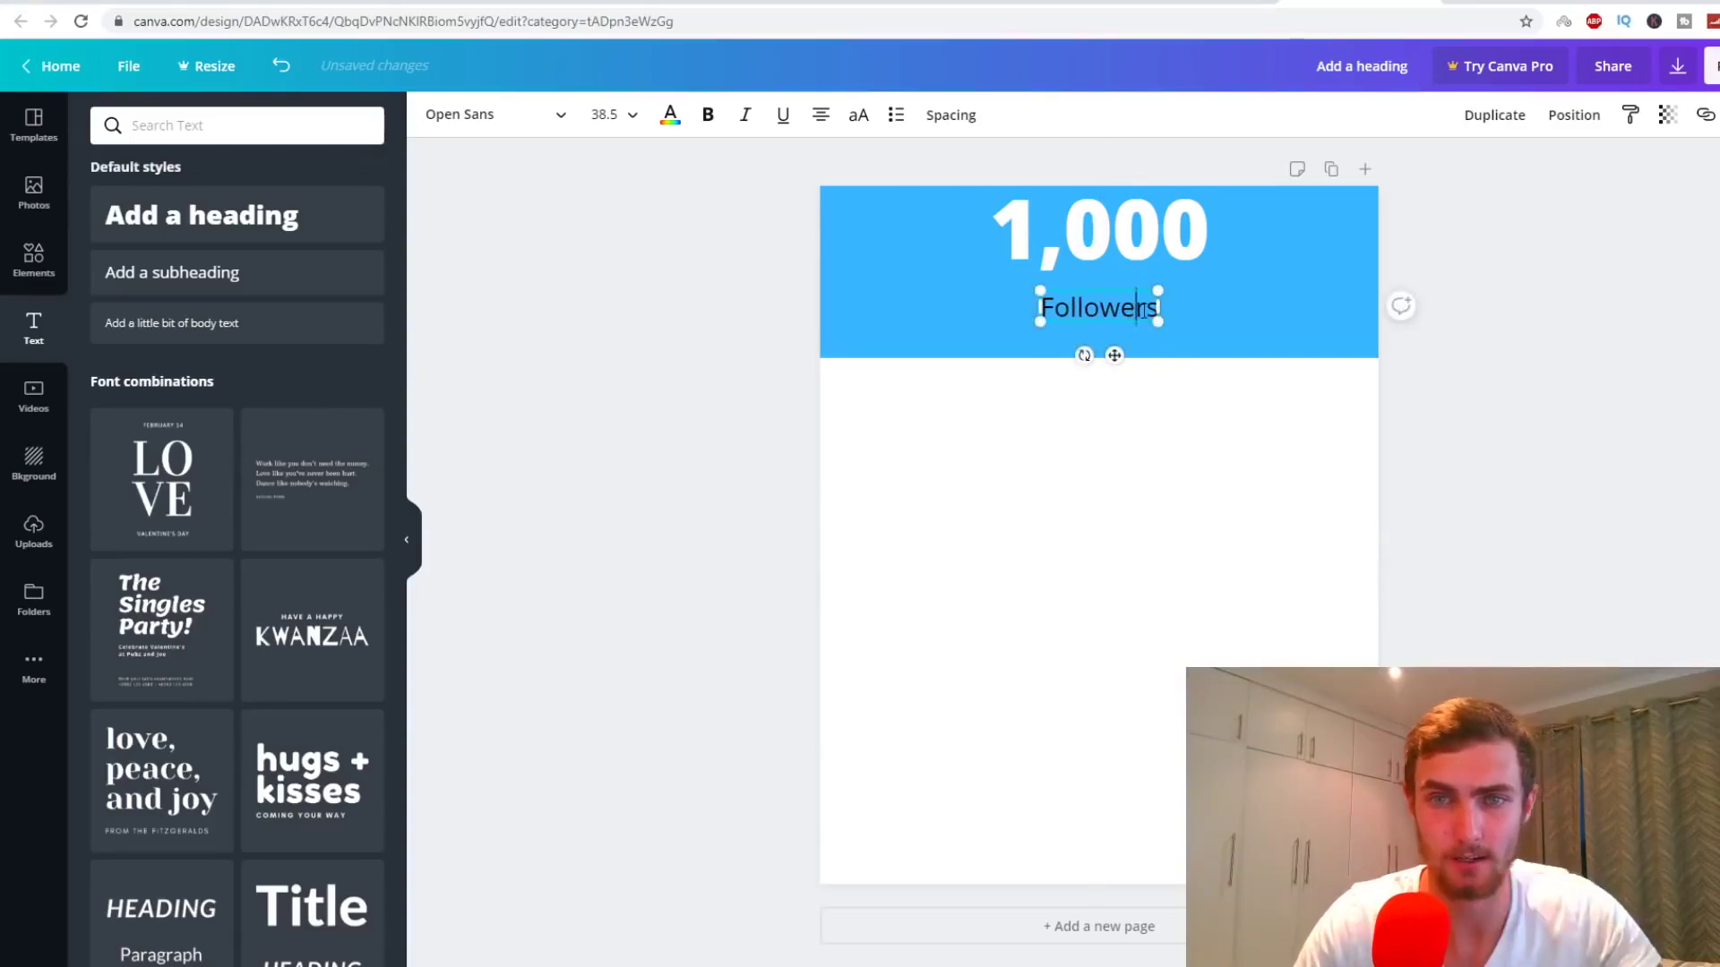
pyautogui.click(708, 115)
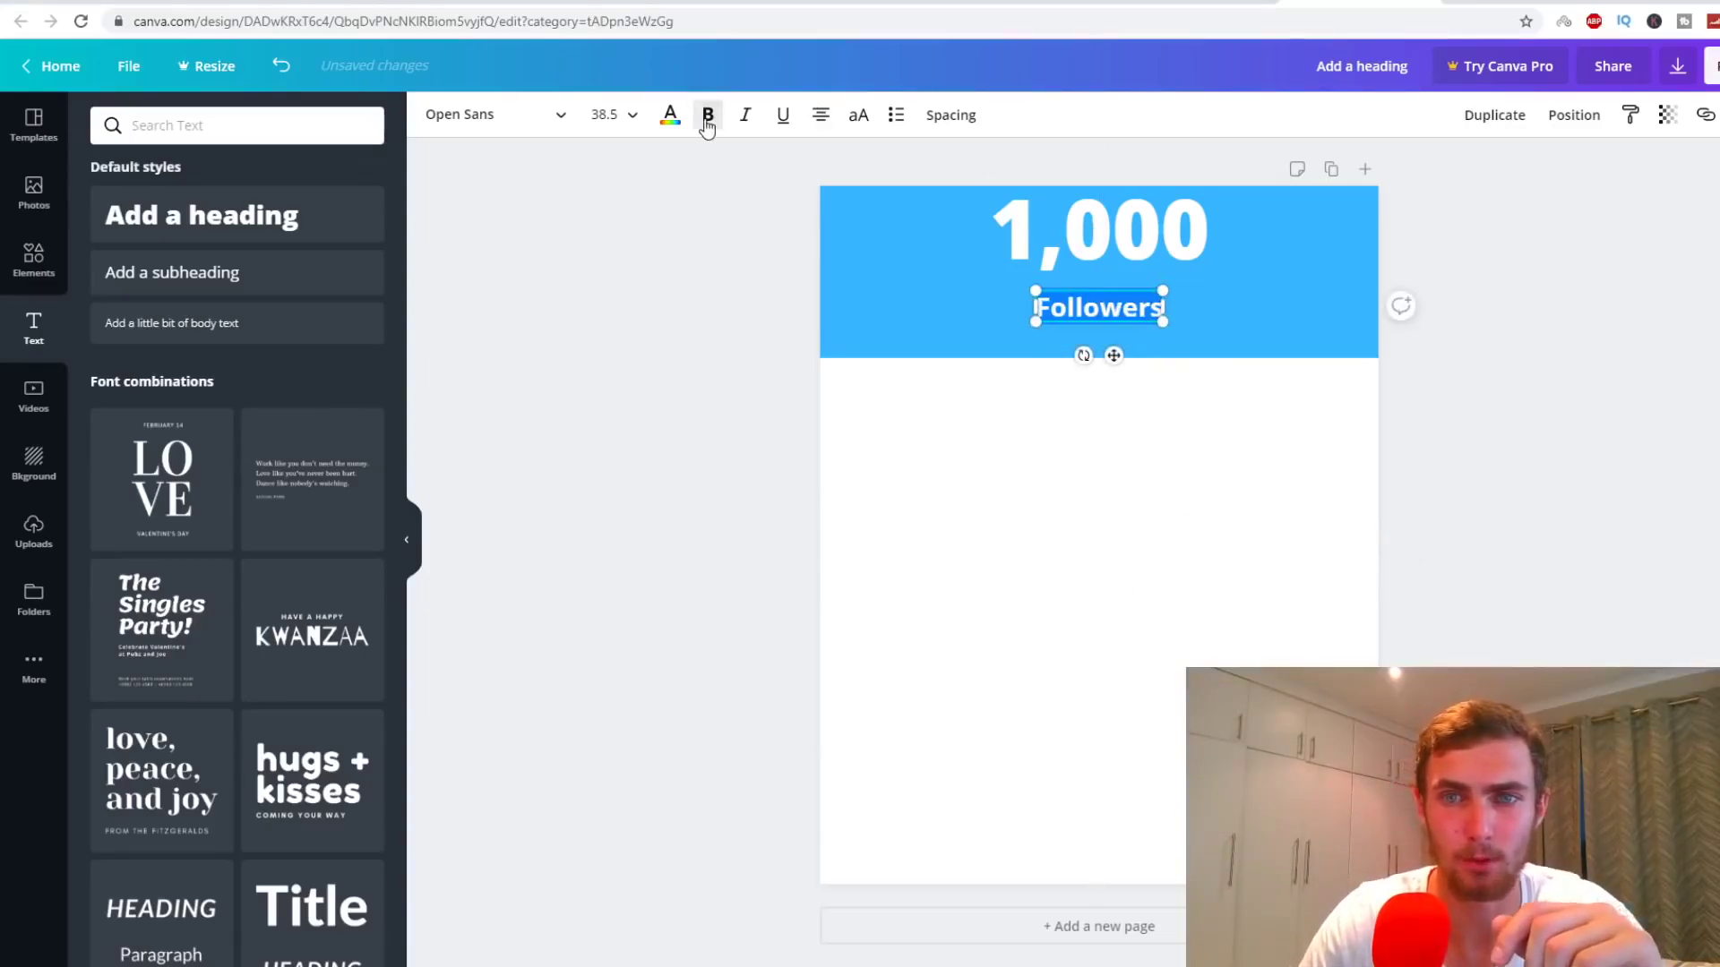
# Step: Add the hugs + kisses text combination from the Text panel below the banner
pyautogui.click(555, 376)
pyautogui.scroll(-2, 226, 421)
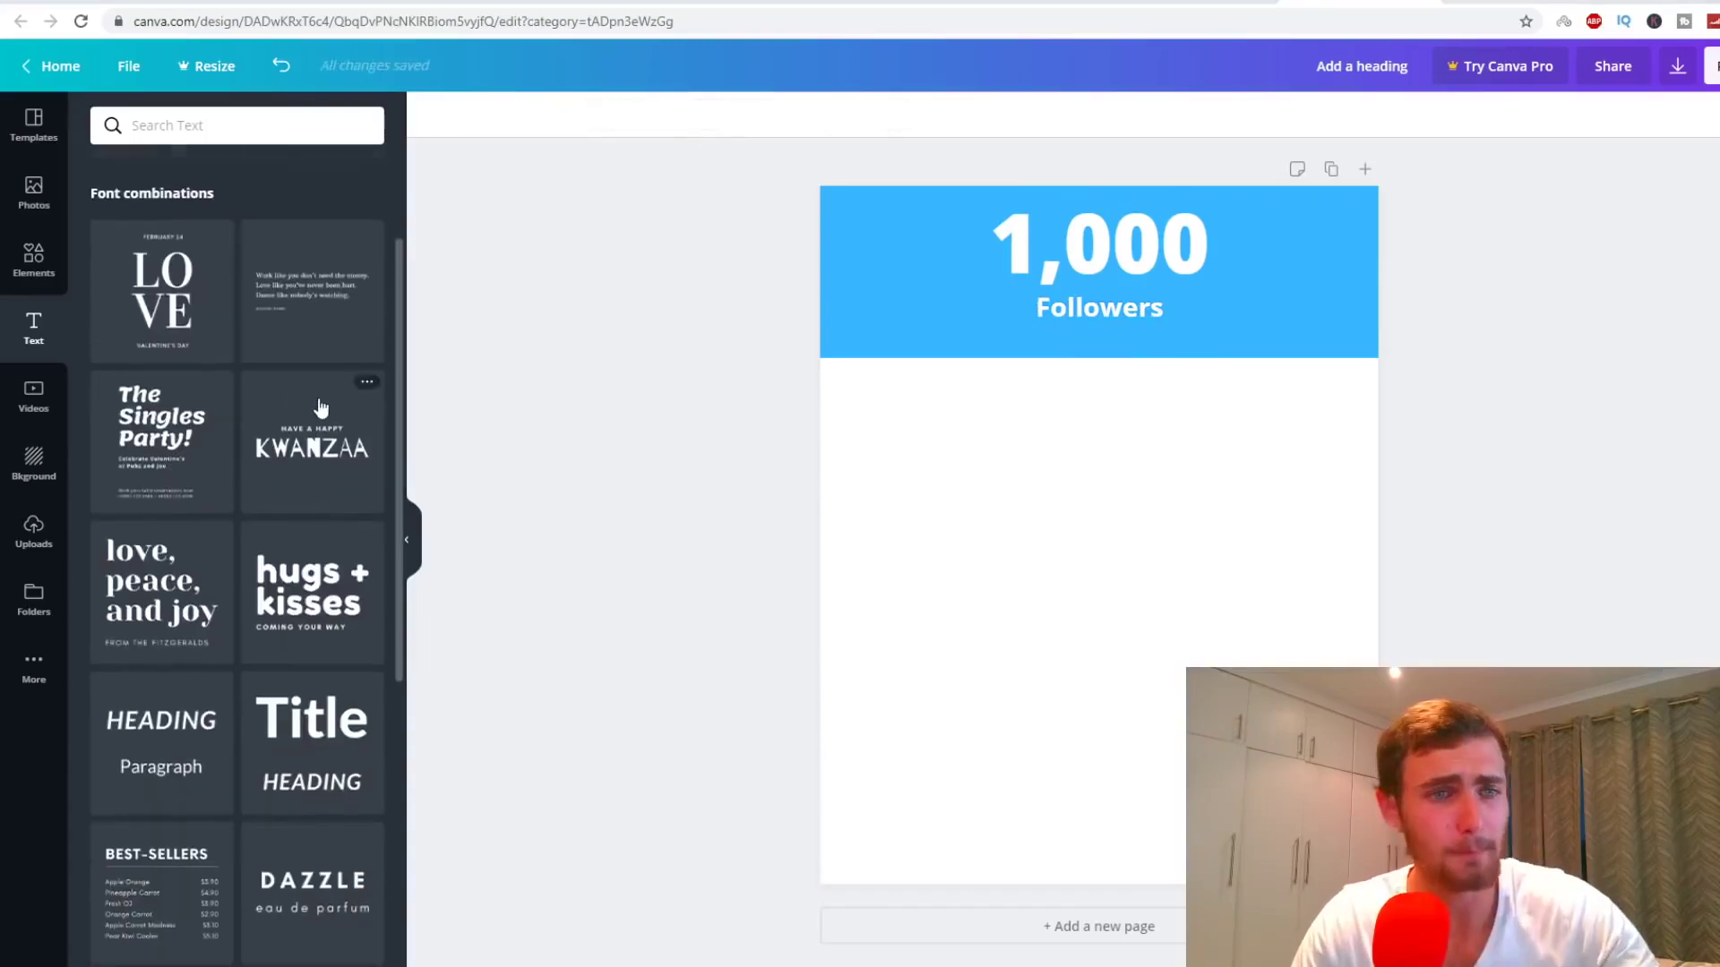
pyautogui.scroll(2, 224, 416)
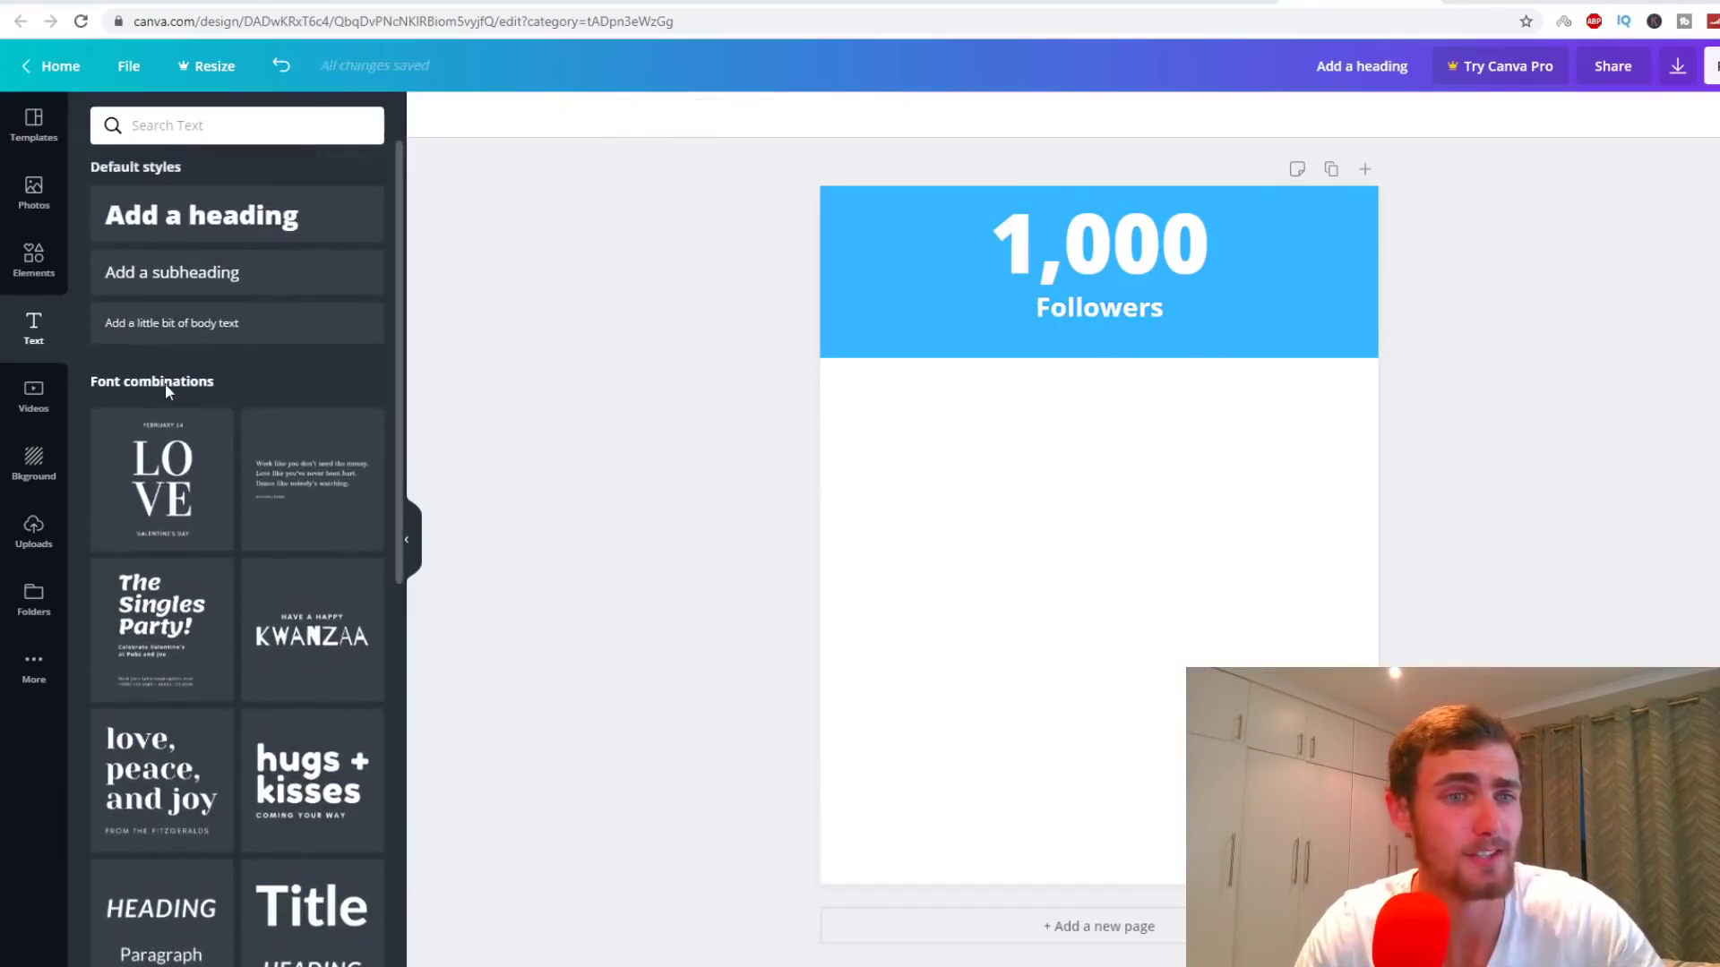
pyautogui.scroll(-1, 170, 381)
pyautogui.scroll(-5, 180, 296)
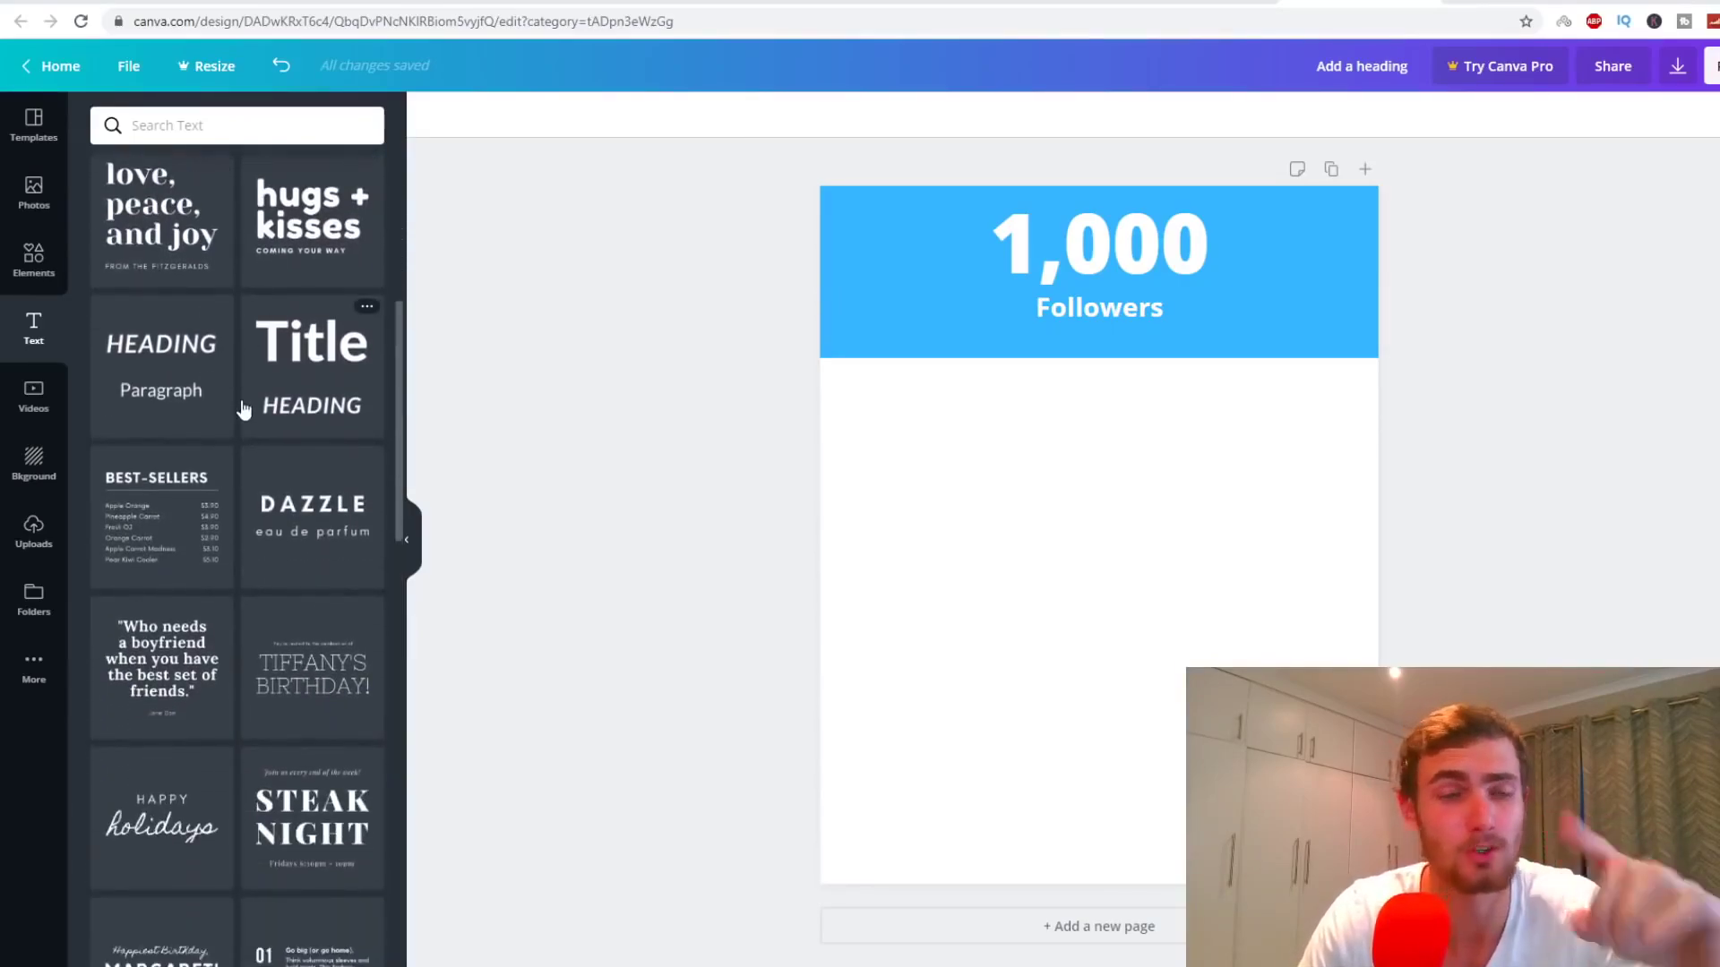
pyautogui.scroll(-4, 287, 442)
pyautogui.scroll(5, 313, 349)
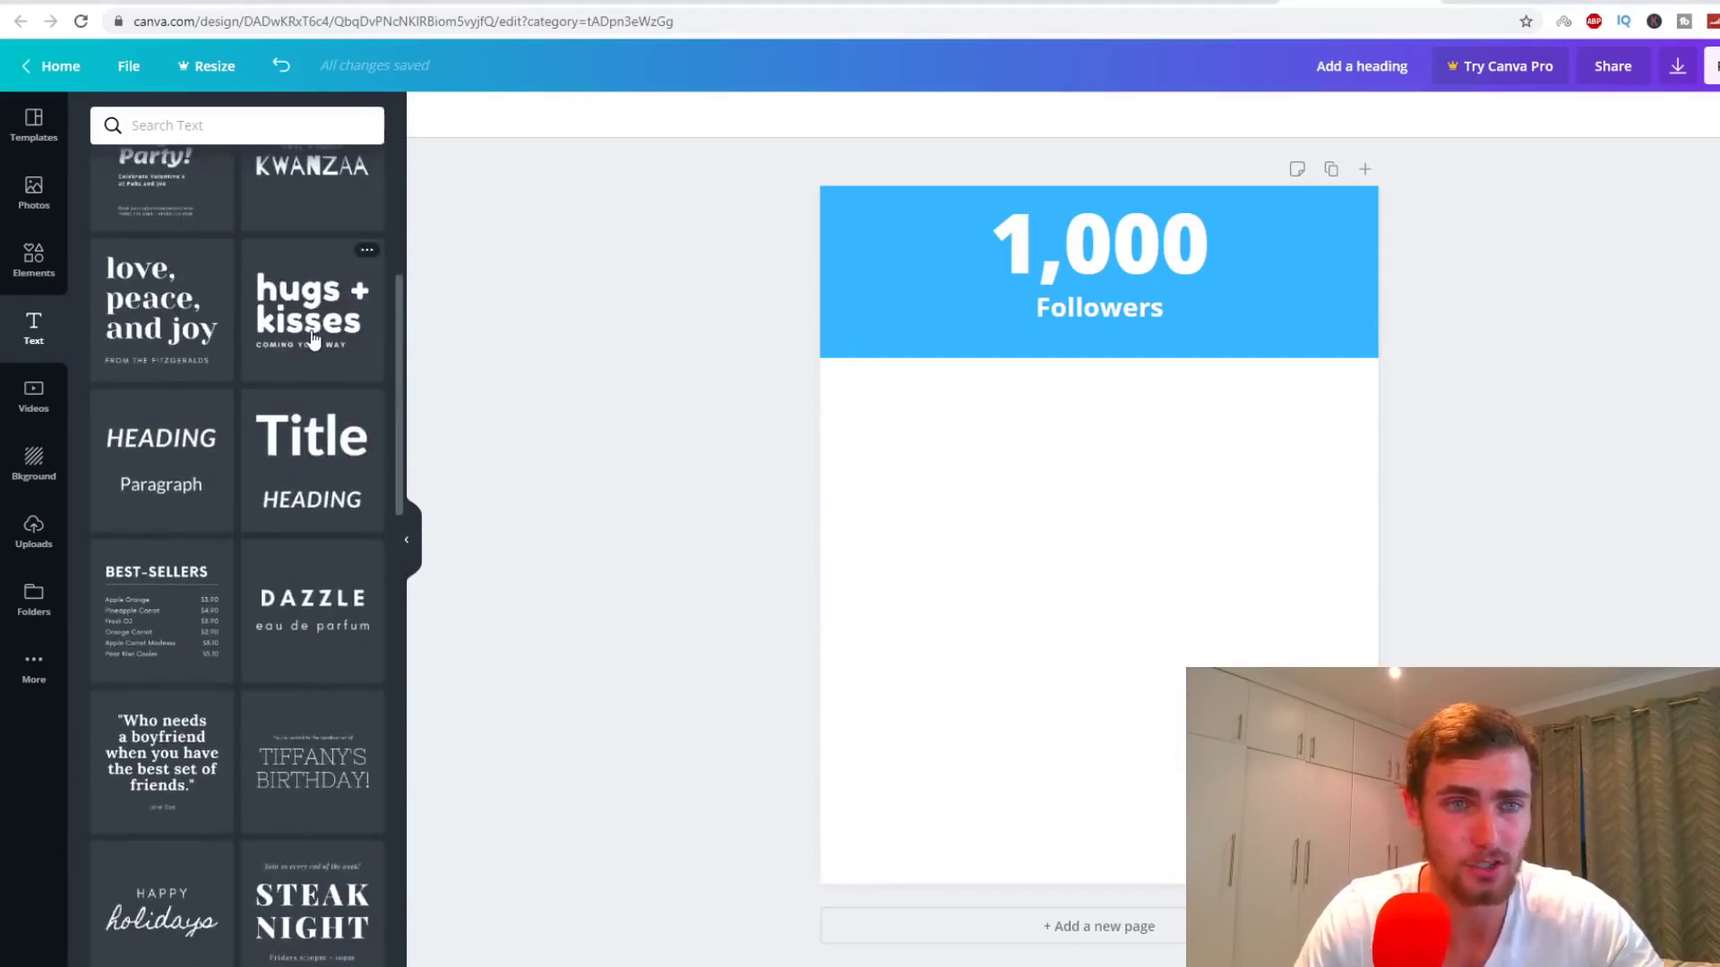
pyautogui.click(312, 349)
# Step: Delete the 'COMING YOUR WAY' tagline from the text group
pyautogui.click(1236, 638)
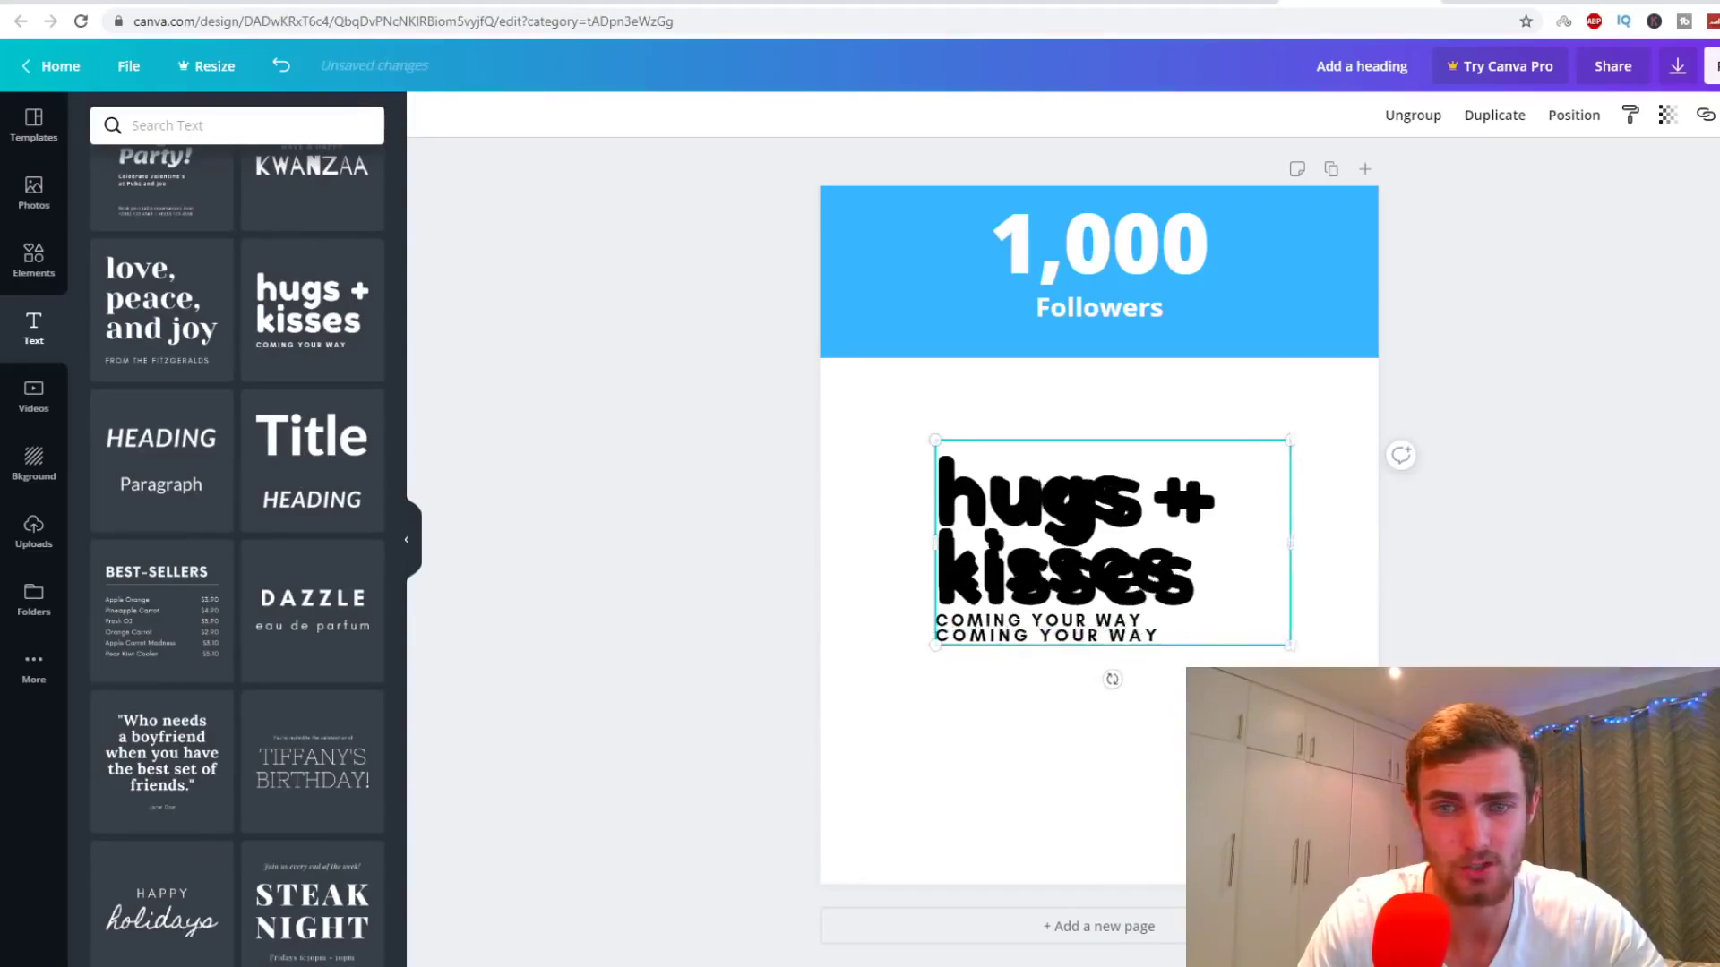
pyautogui.click(1285, 634)
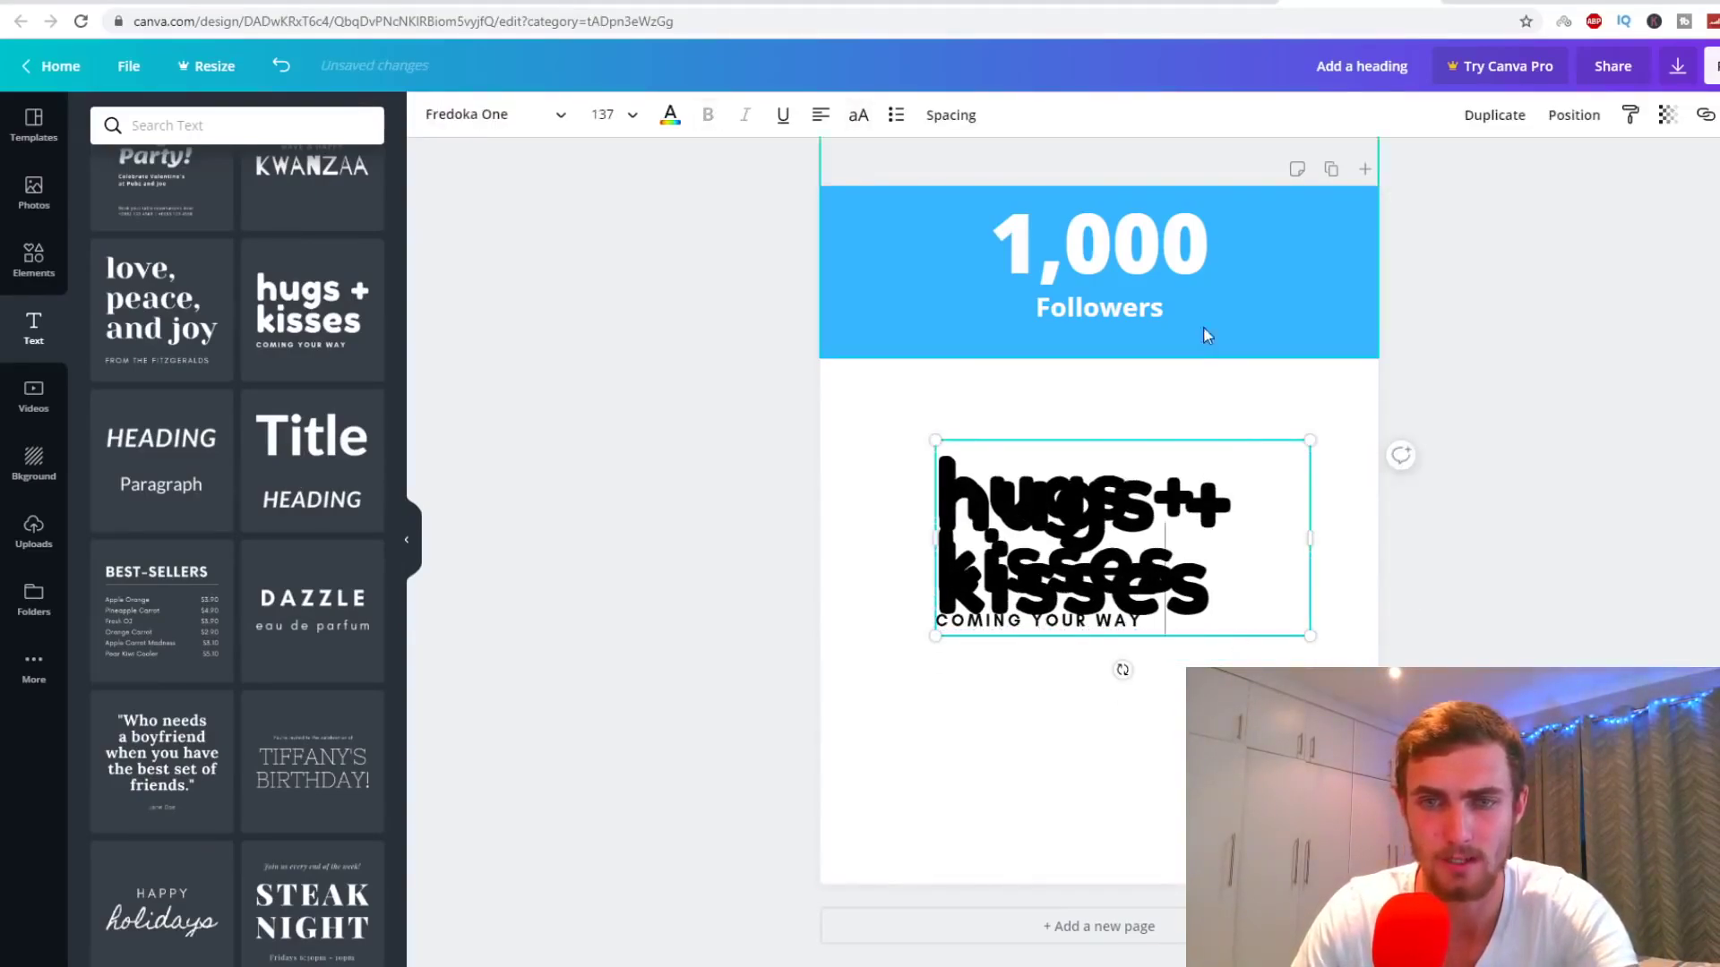
pyautogui.click(1167, 618)
pyautogui.moveTo(1167, 618); pyautogui.dragTo(955, 614)
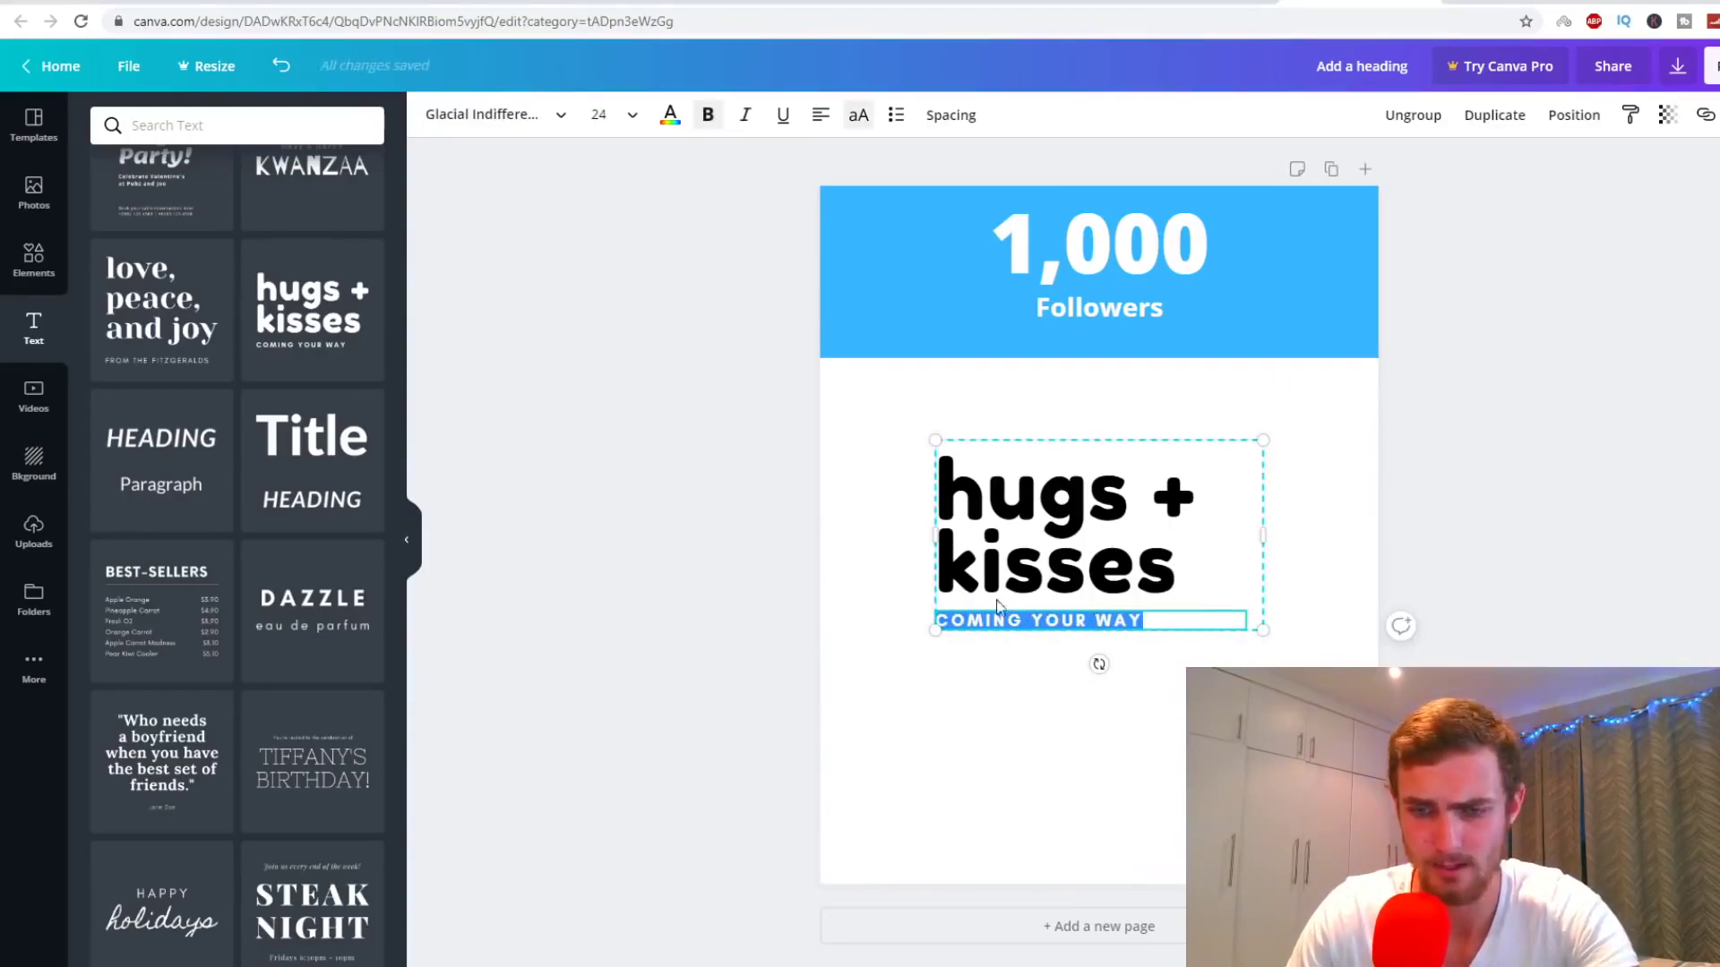
pyautogui.press('BackSpace')
# Step: Replace the 'hugs + kisses' heading text with a price starting with '$'
pyautogui.click(1190, 572)
pyautogui.moveTo(1190, 572); pyautogui.dragTo(945, 489)
pyautogui.write('$')
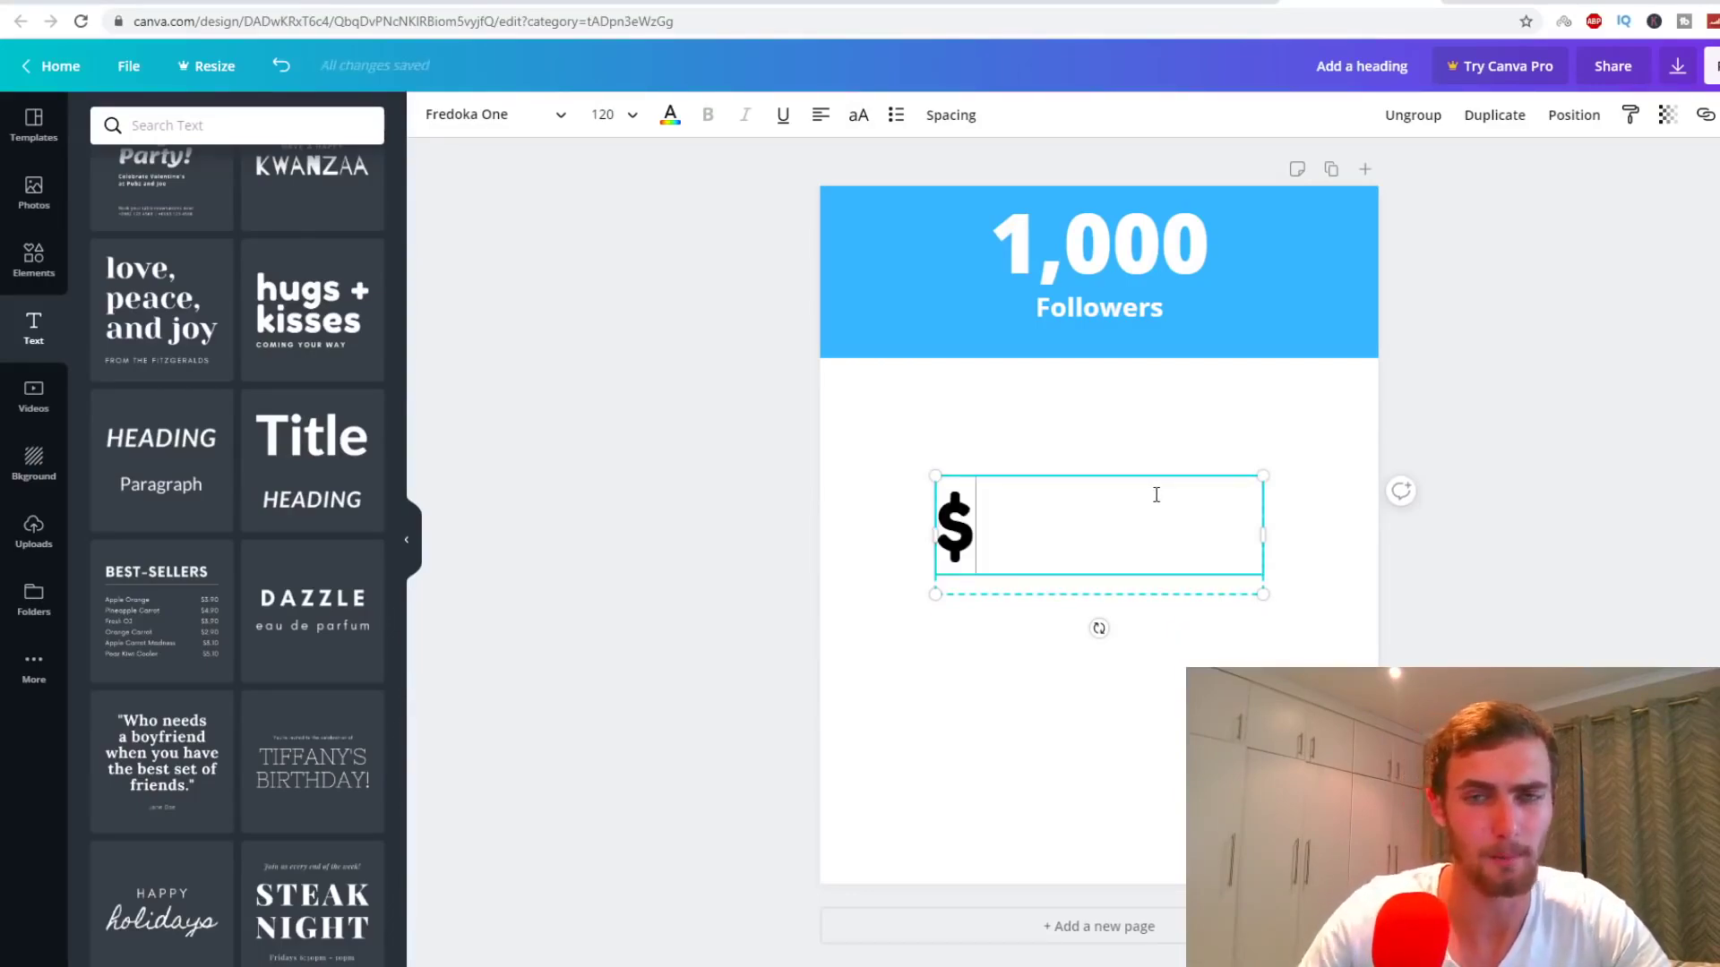
pyautogui.write('11.20')
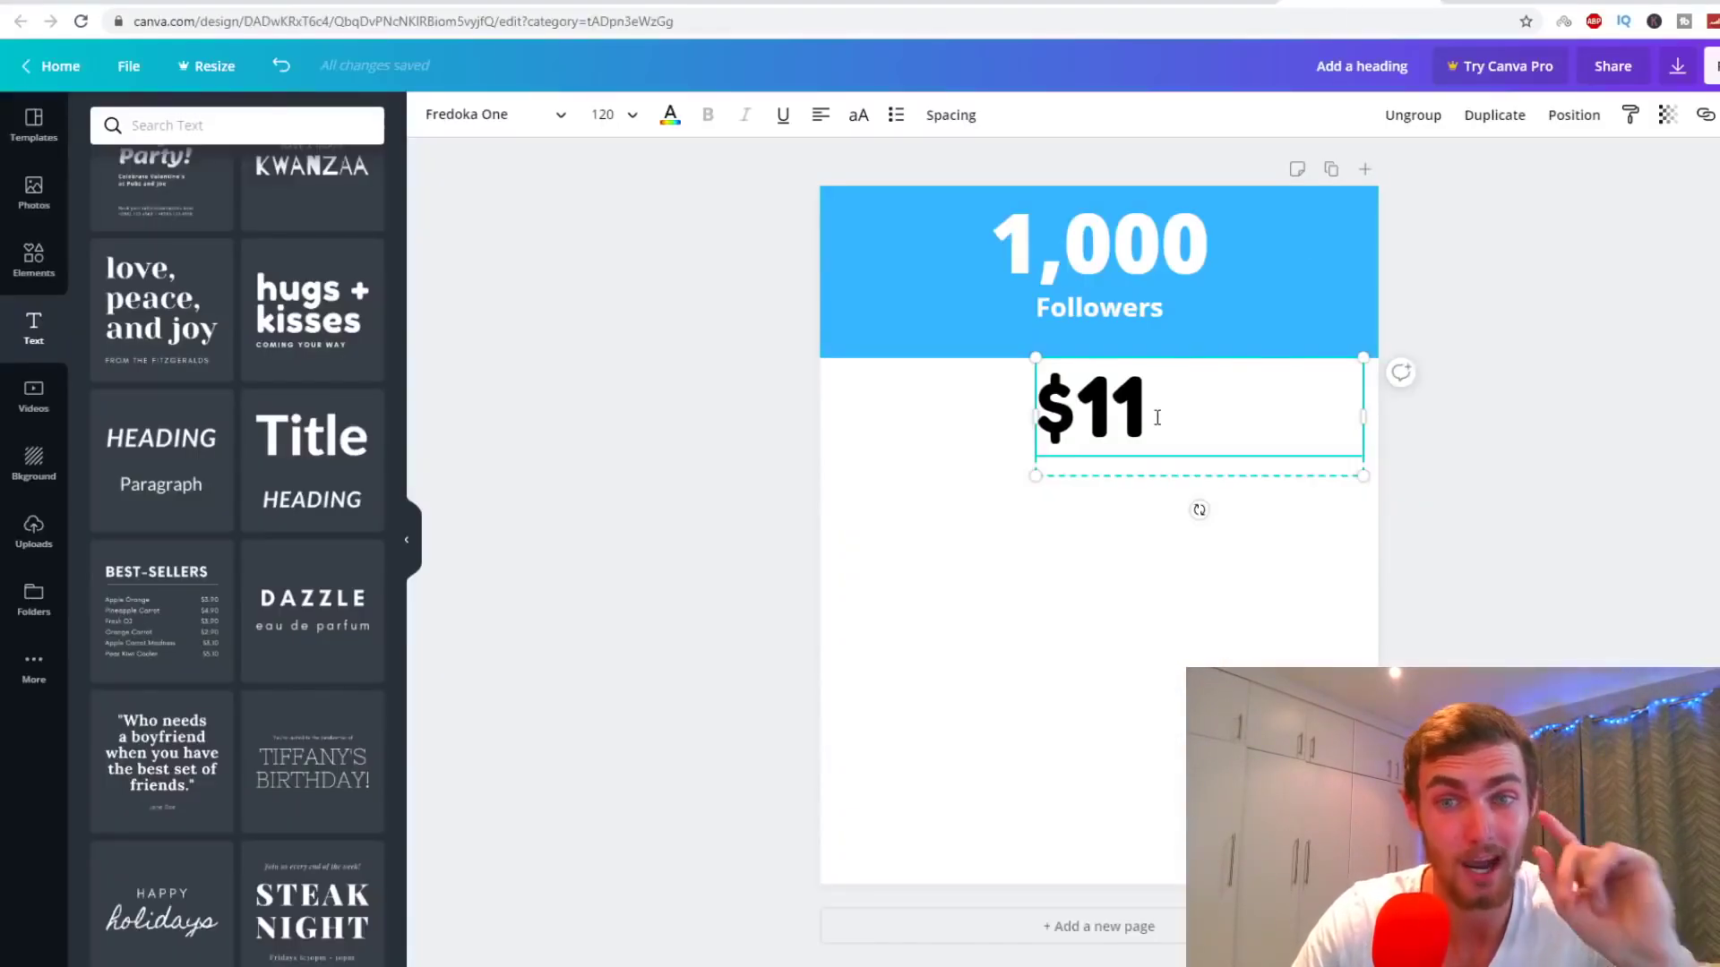
# Step: Finish editing the price text so it reads '$11' below the banner
pyautogui.hotkey('ctrl', 'a')
pyautogui.click(1168, 430)
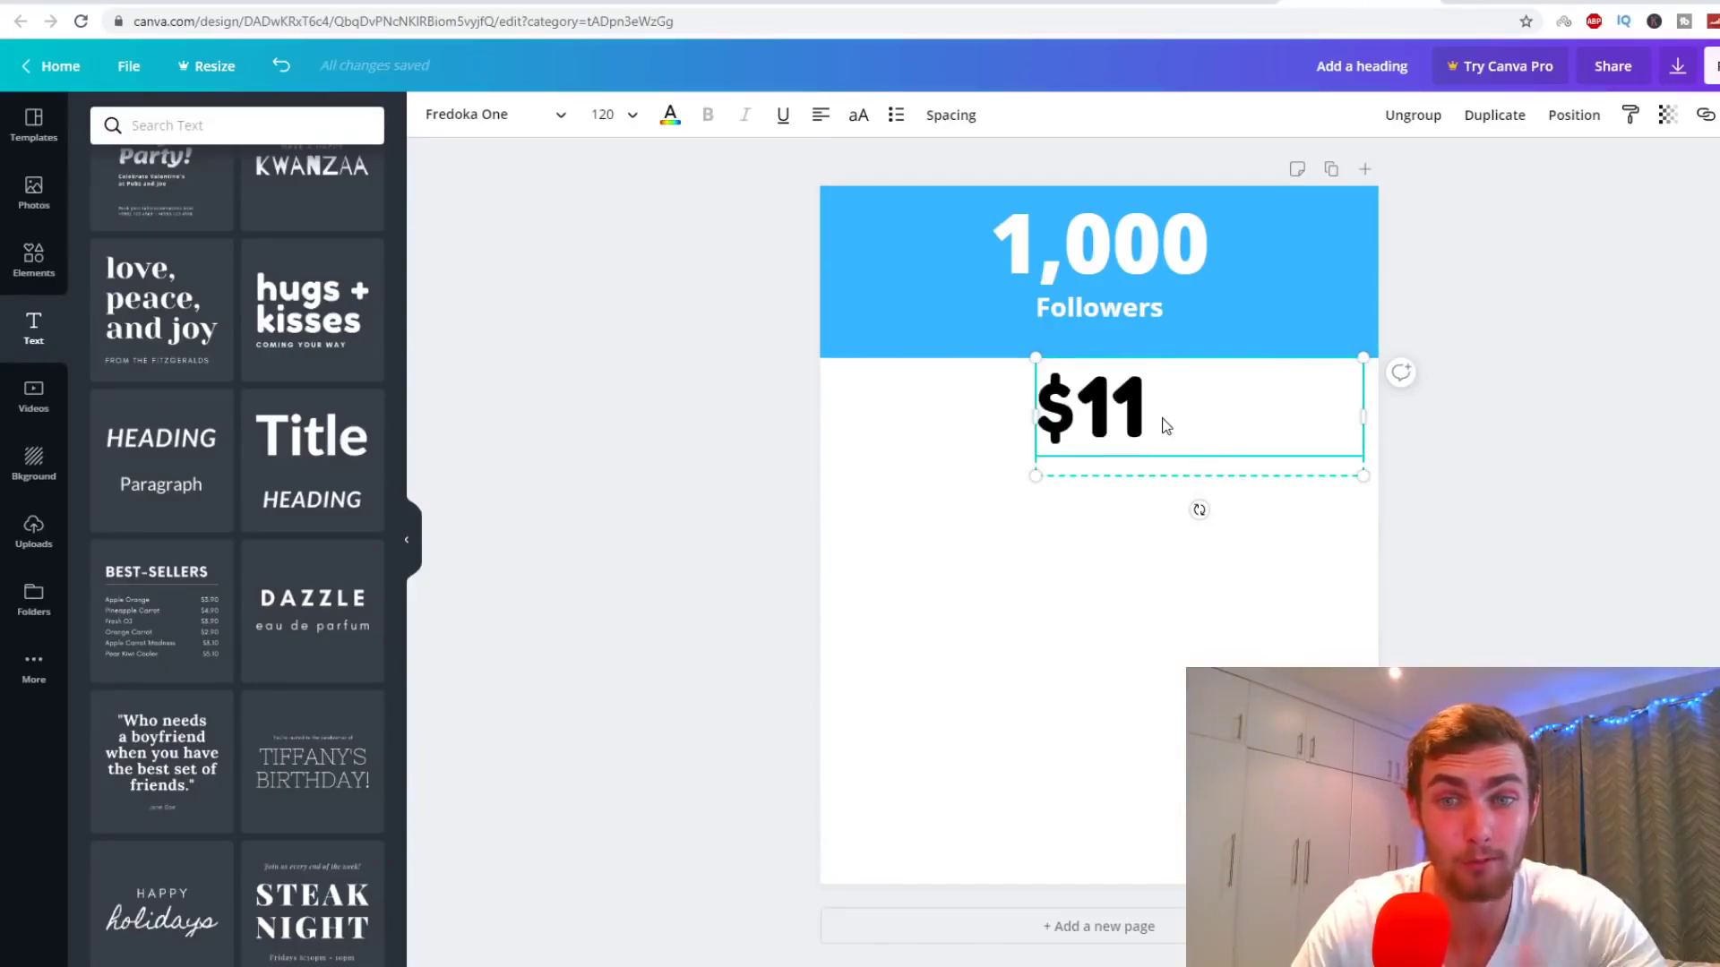
pyautogui.press('Escape')
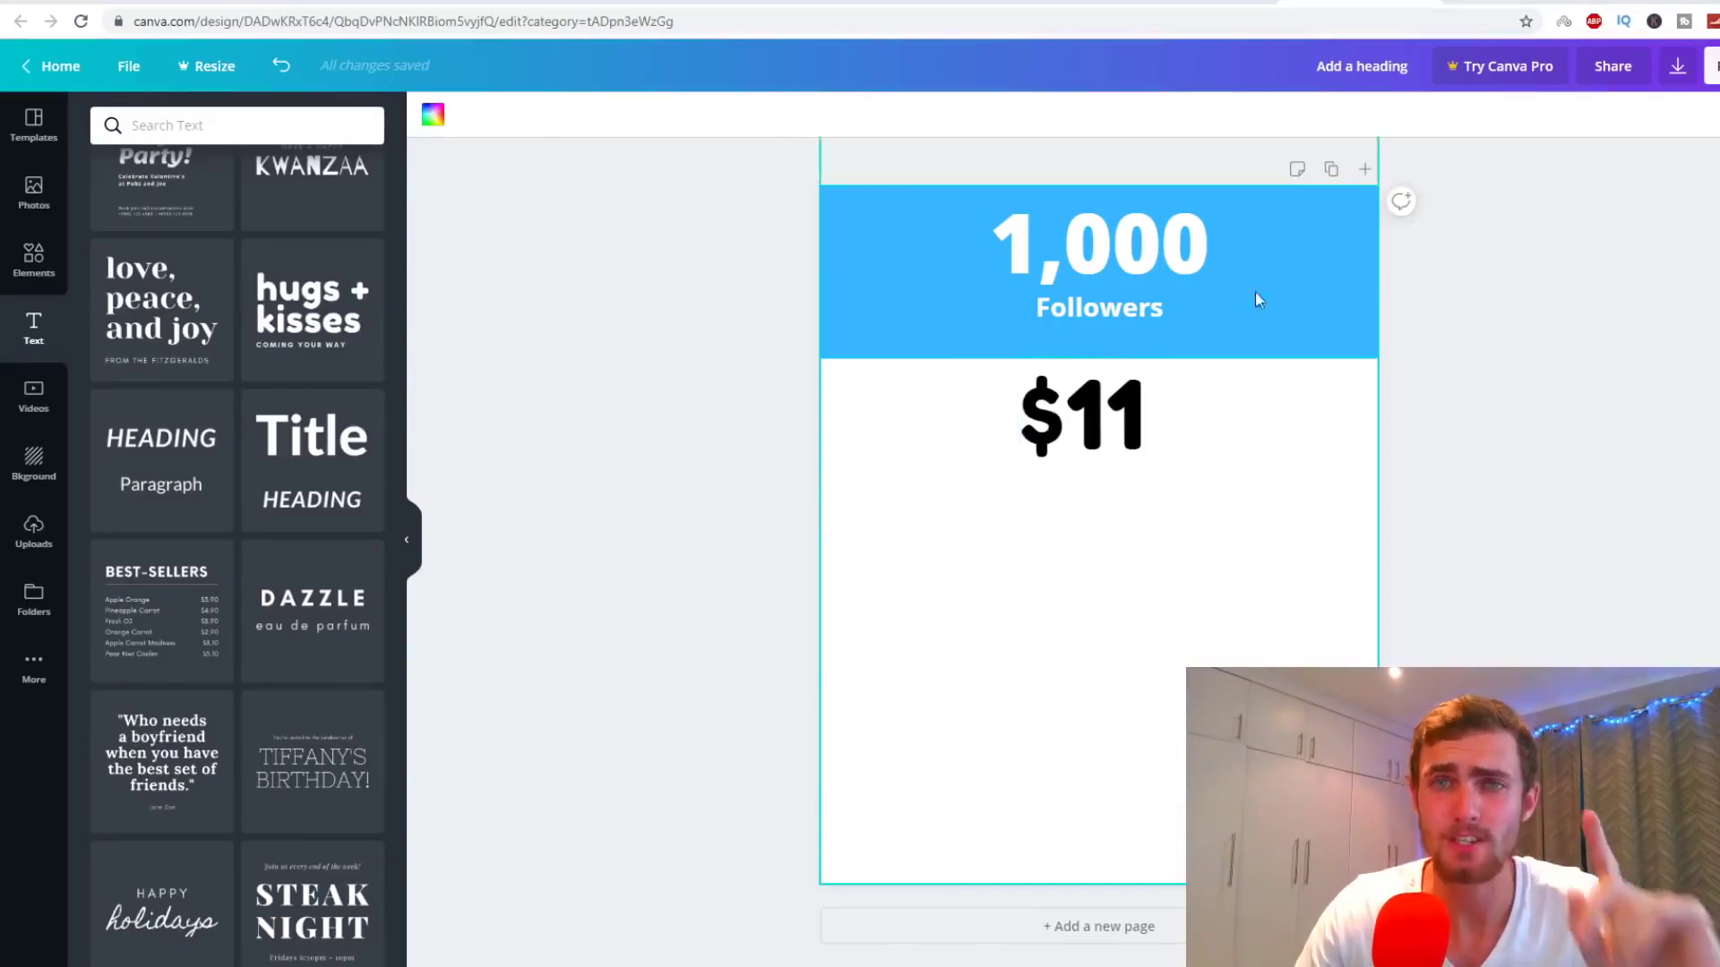